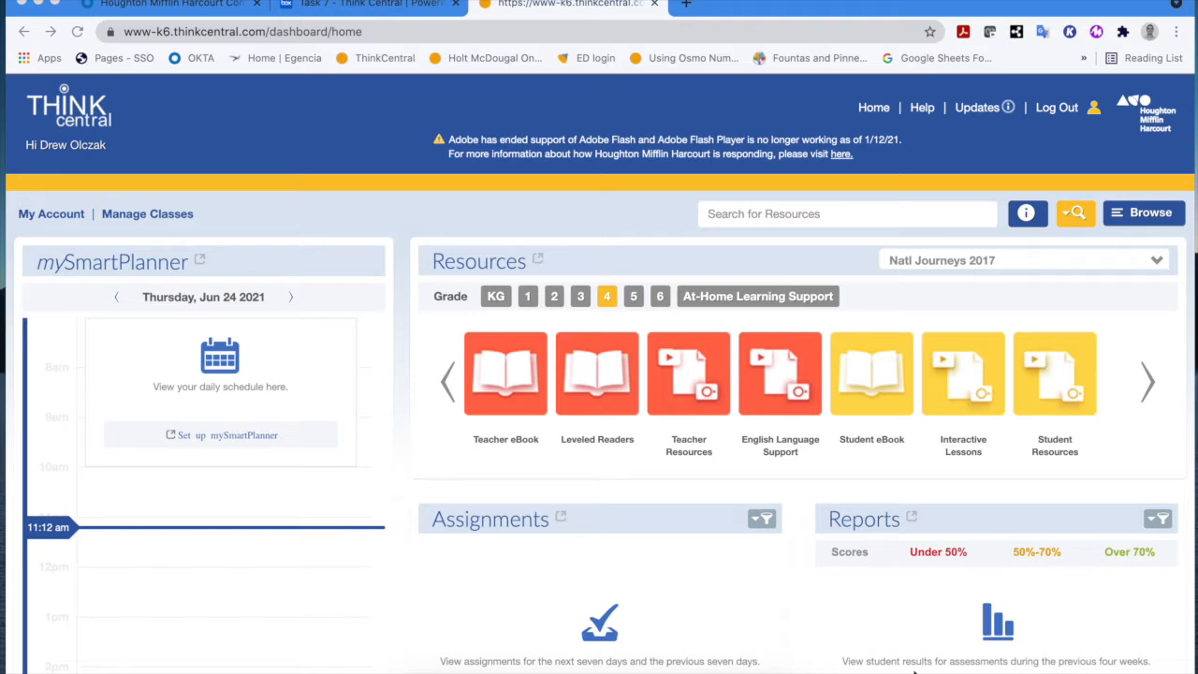
# Step: Open HMH One Assessments from the Natl Journeys 2017 grade 4 resources and go to the full assessment library
pyautogui.click(1149, 382)
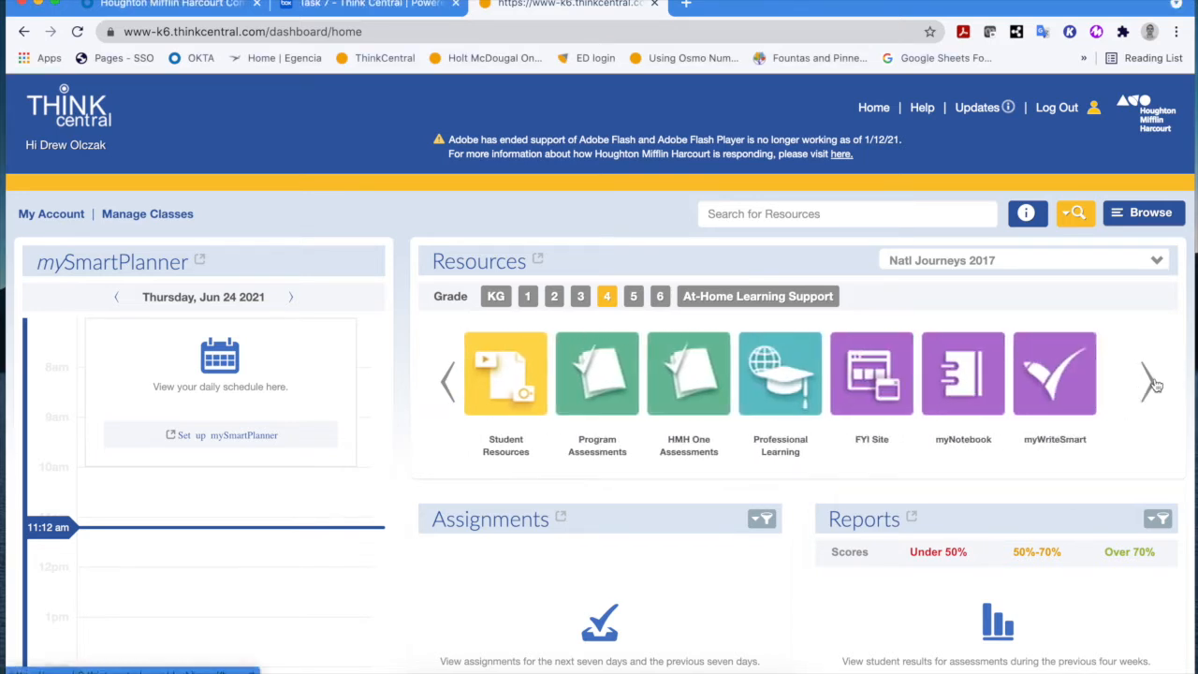
pyautogui.click(694, 409)
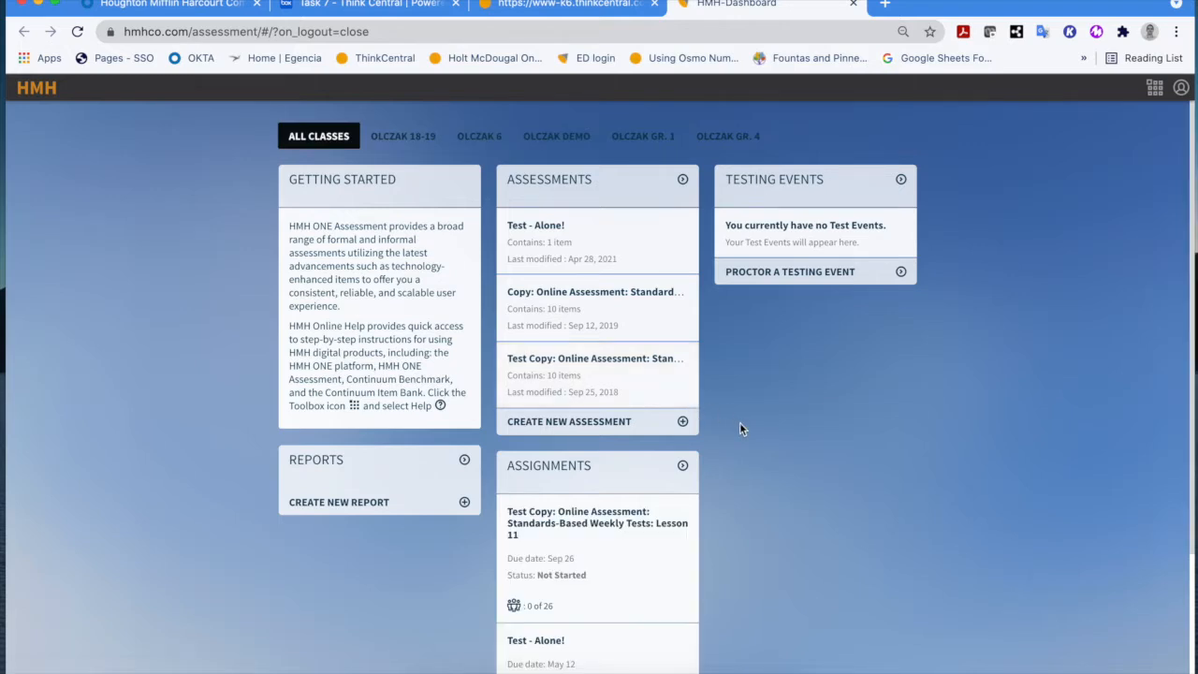
pyautogui.click(565, 183)
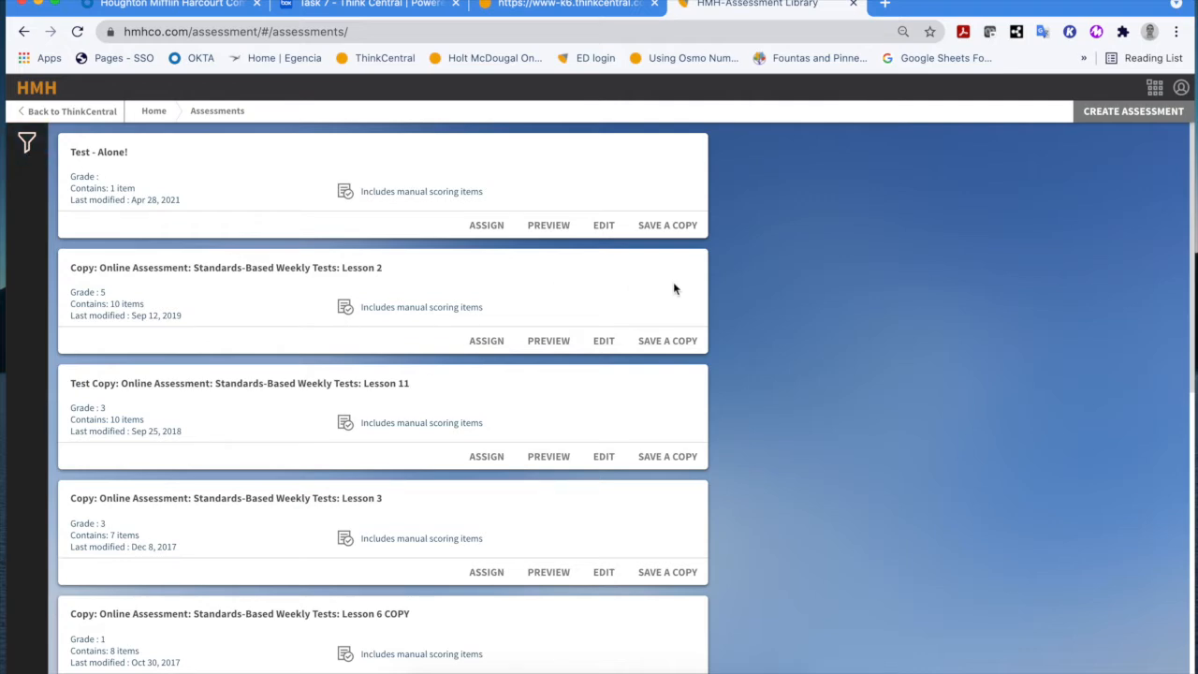
# Step: Create a new assessment titled "This is just a Test!"
pyautogui.click(1126, 114)
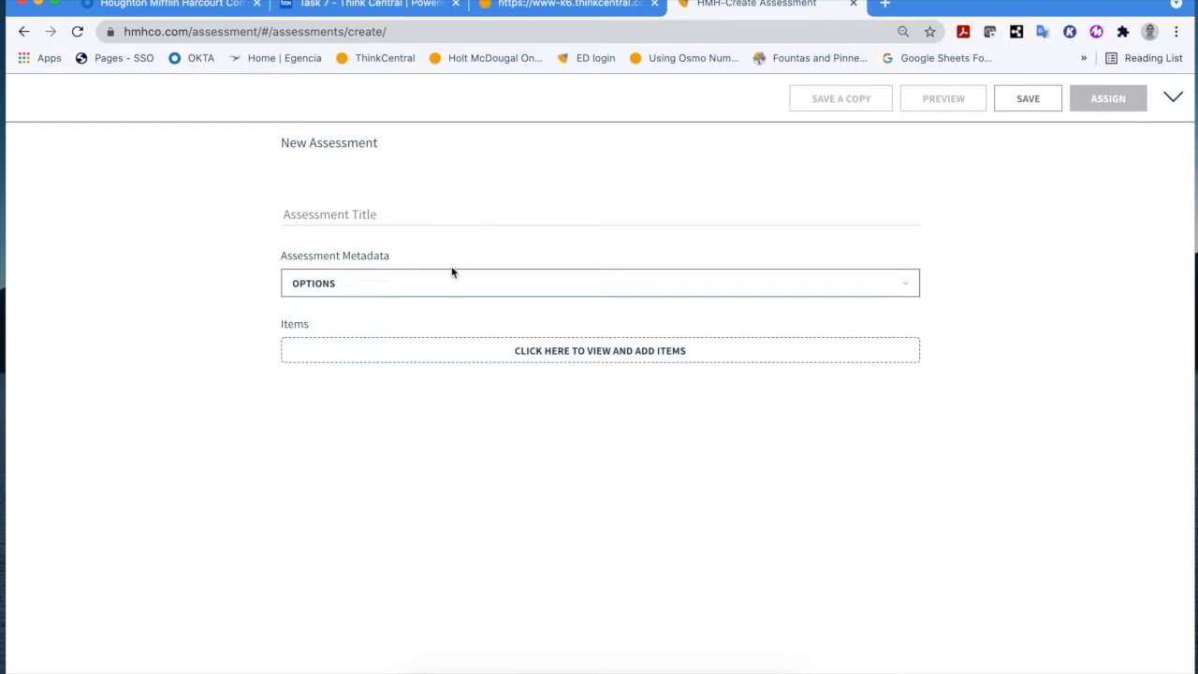
pyautogui.click(376, 214)
pyautogui.write('This ')
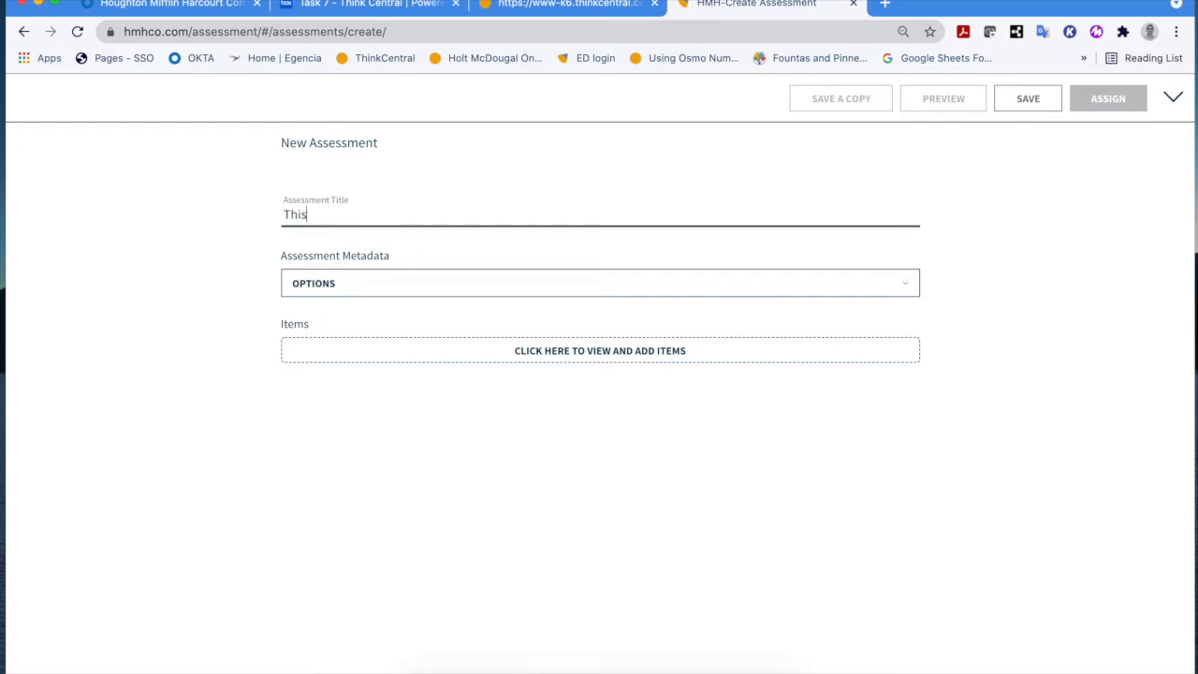
pyautogui.write('is just a Test!')
# Step: Look over the assessment's grade and program metadata options, and open the list of items available to add
pyautogui.click(327, 288)
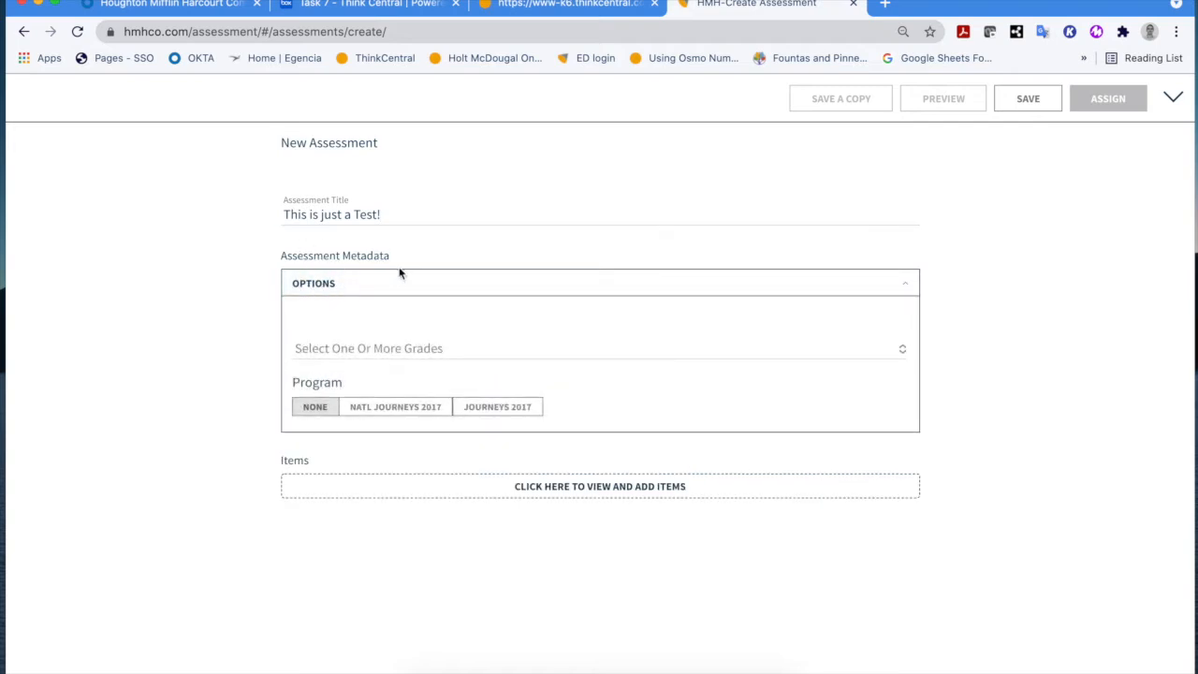
pyautogui.click(390, 290)
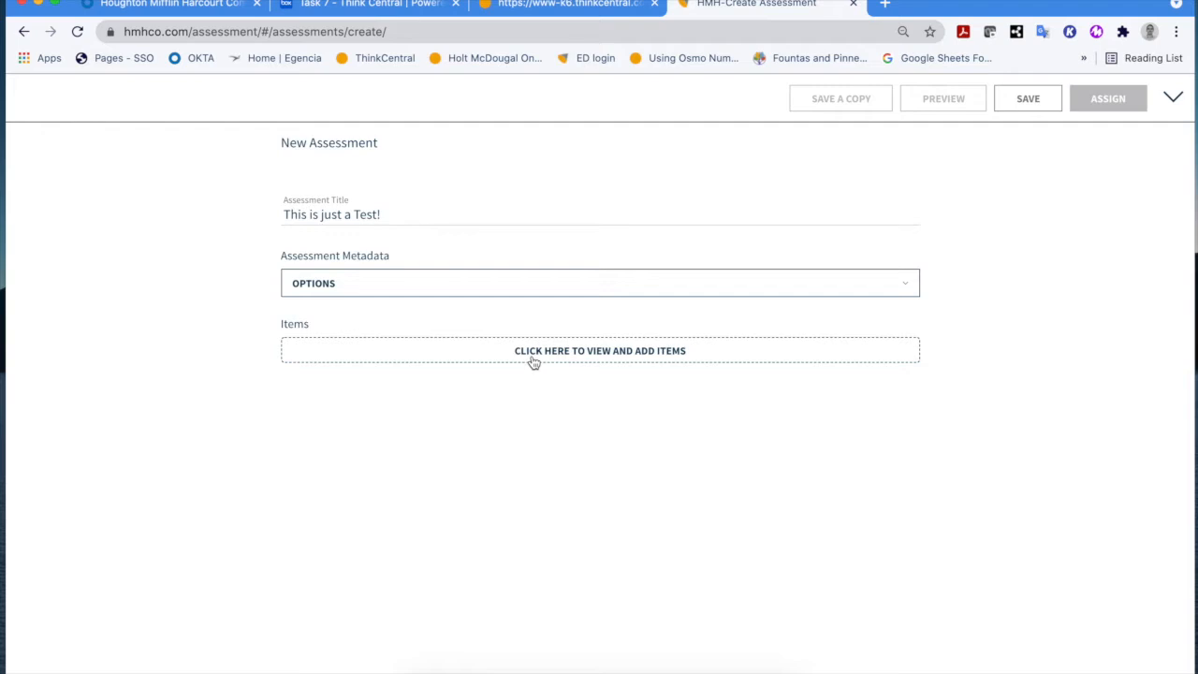
pyautogui.click(626, 362)
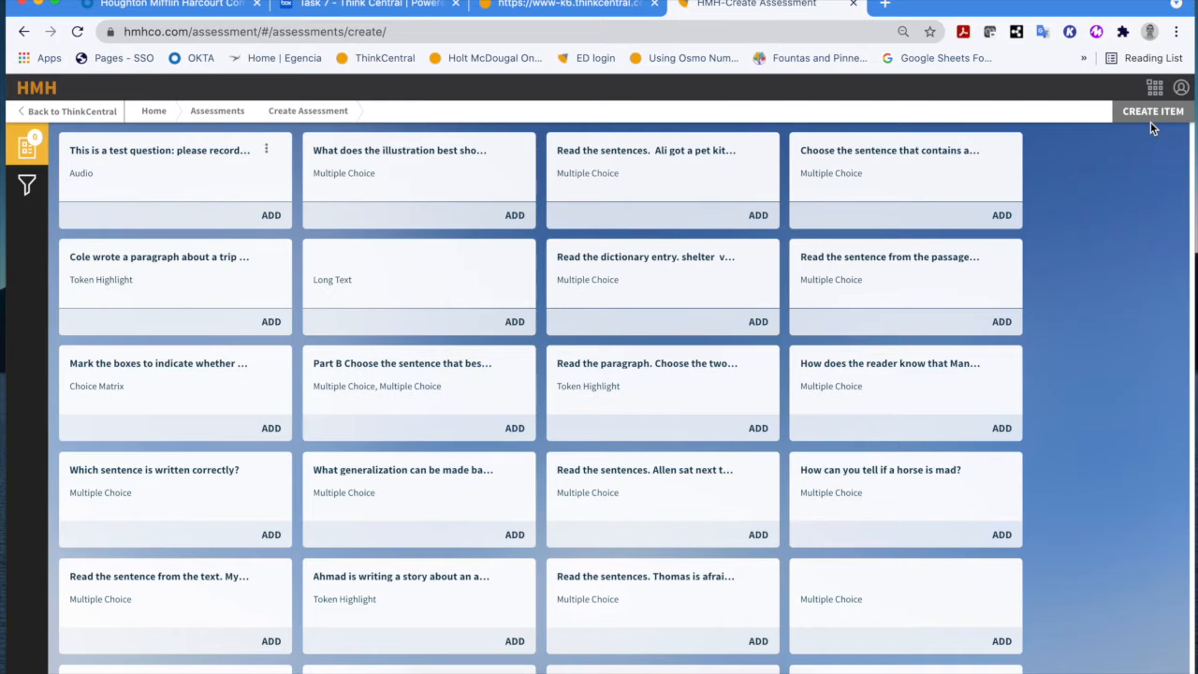
# Step: Open the item filters and review the choices for question type and item source
pyautogui.click(27, 187)
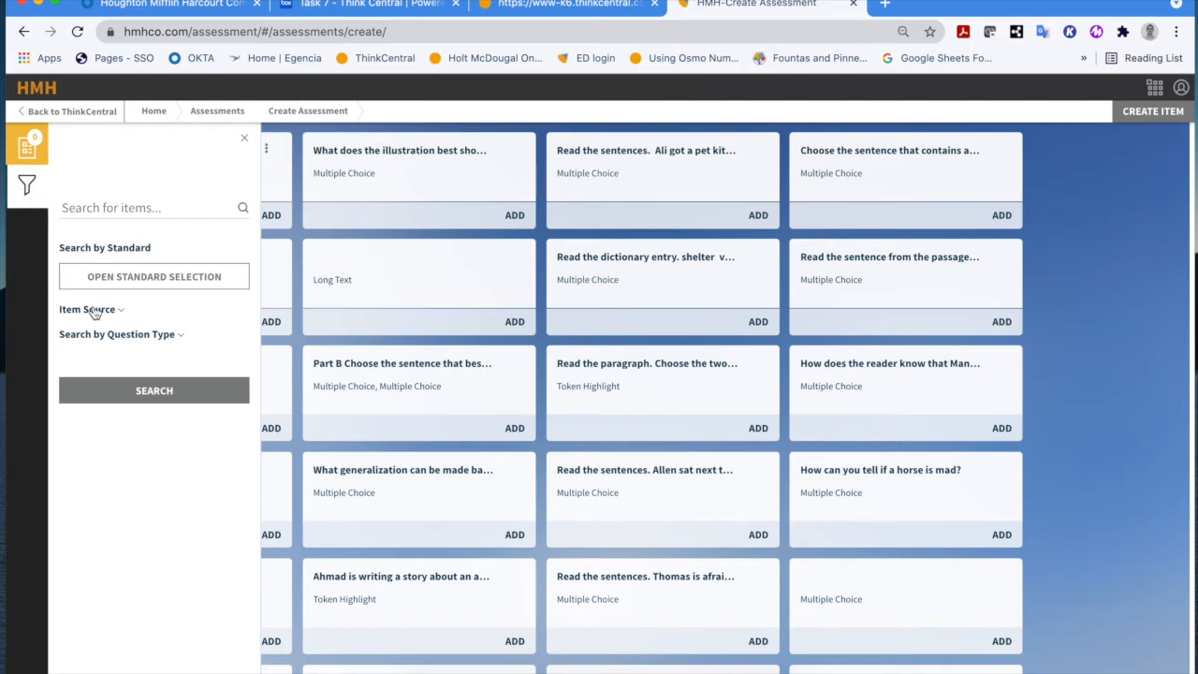
pyautogui.click(117, 342)
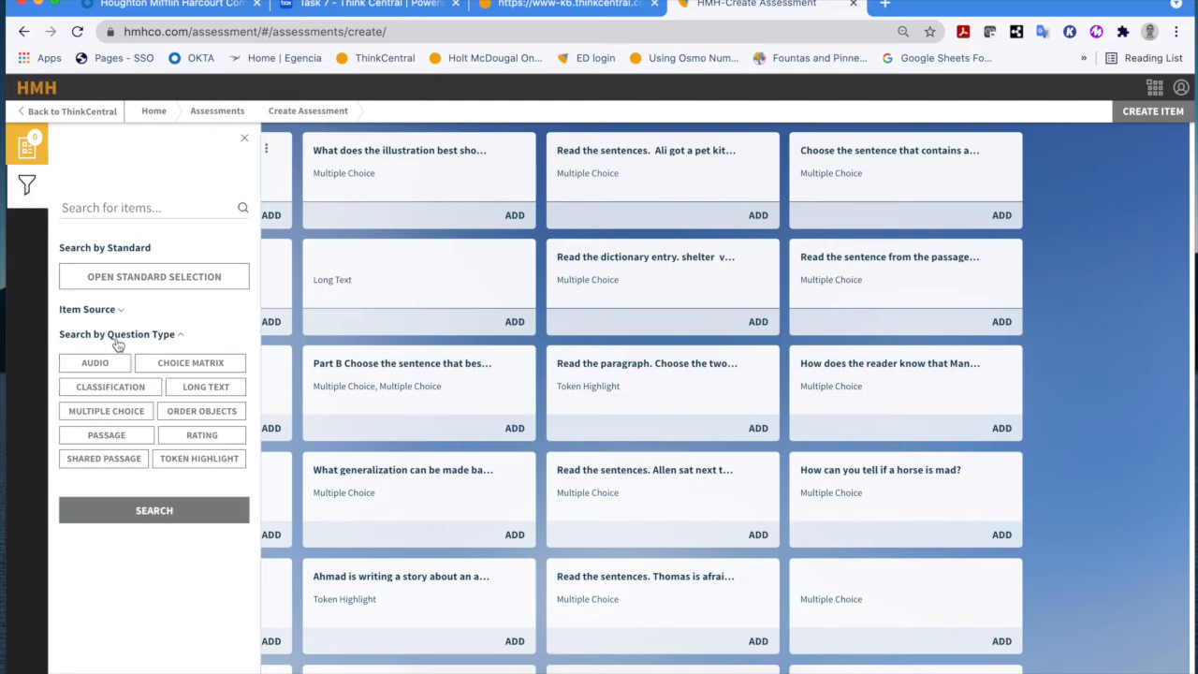
pyautogui.click(118, 337)
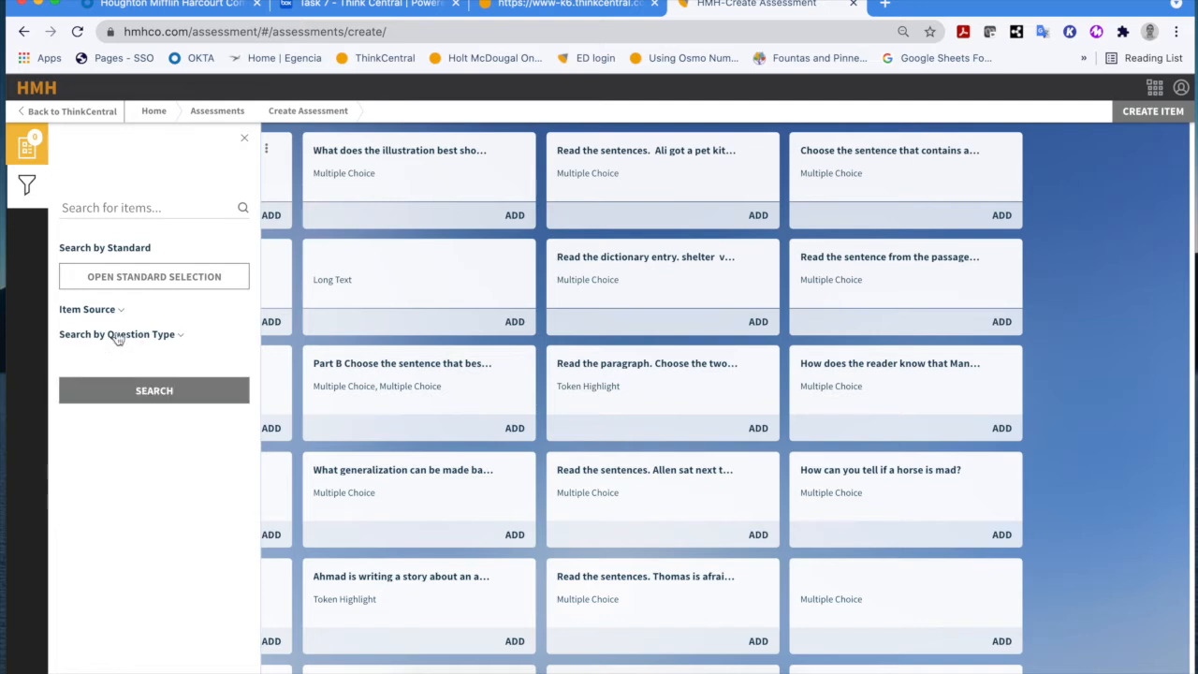
pyautogui.click(117, 312)
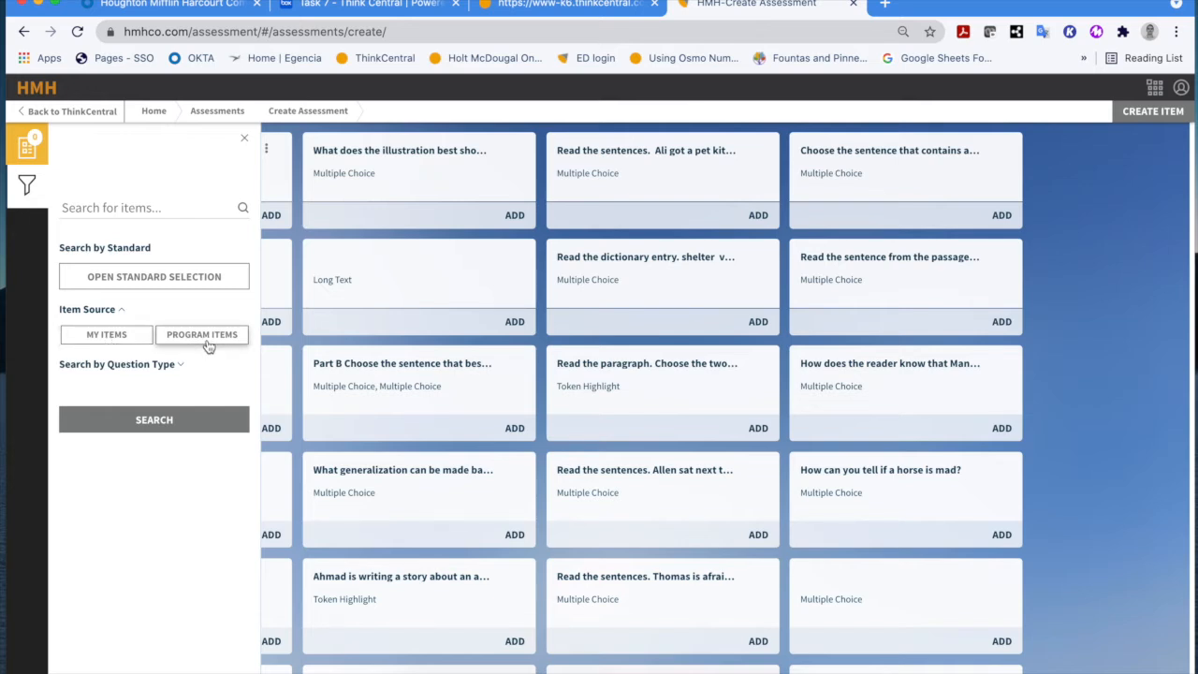
pyautogui.click(122, 313)
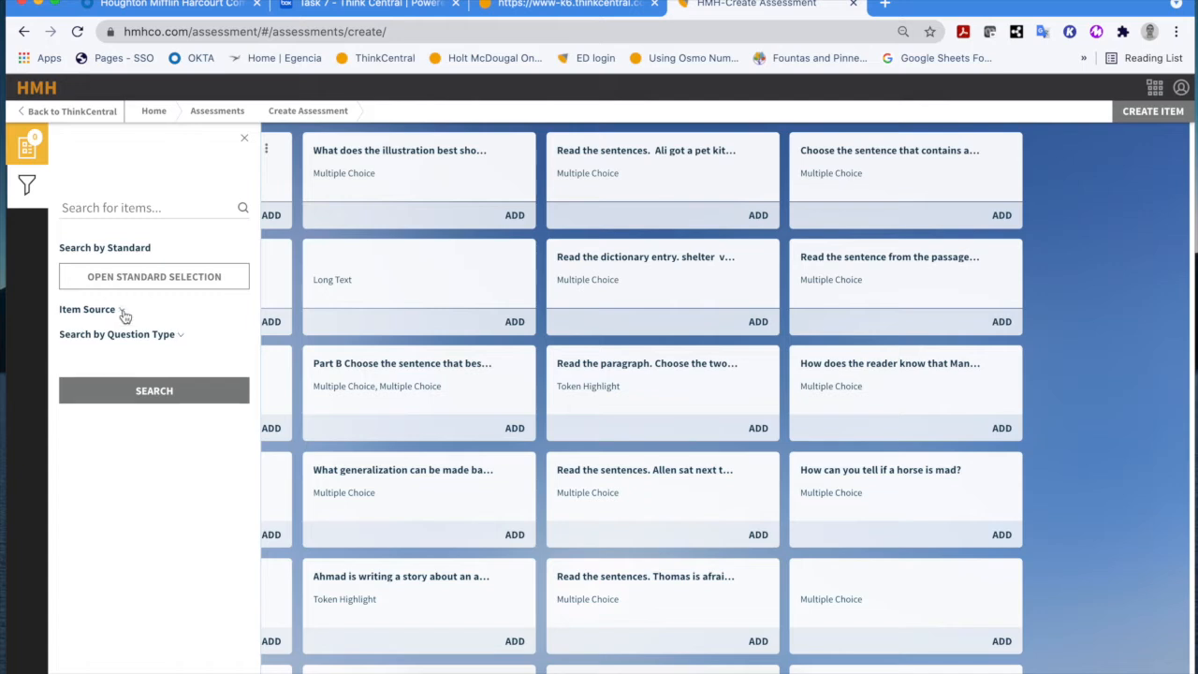
# Step: Browse the Common Core English Language Arts/Literacy 2010 standards down to the Grade 3 list
pyautogui.click(136, 279)
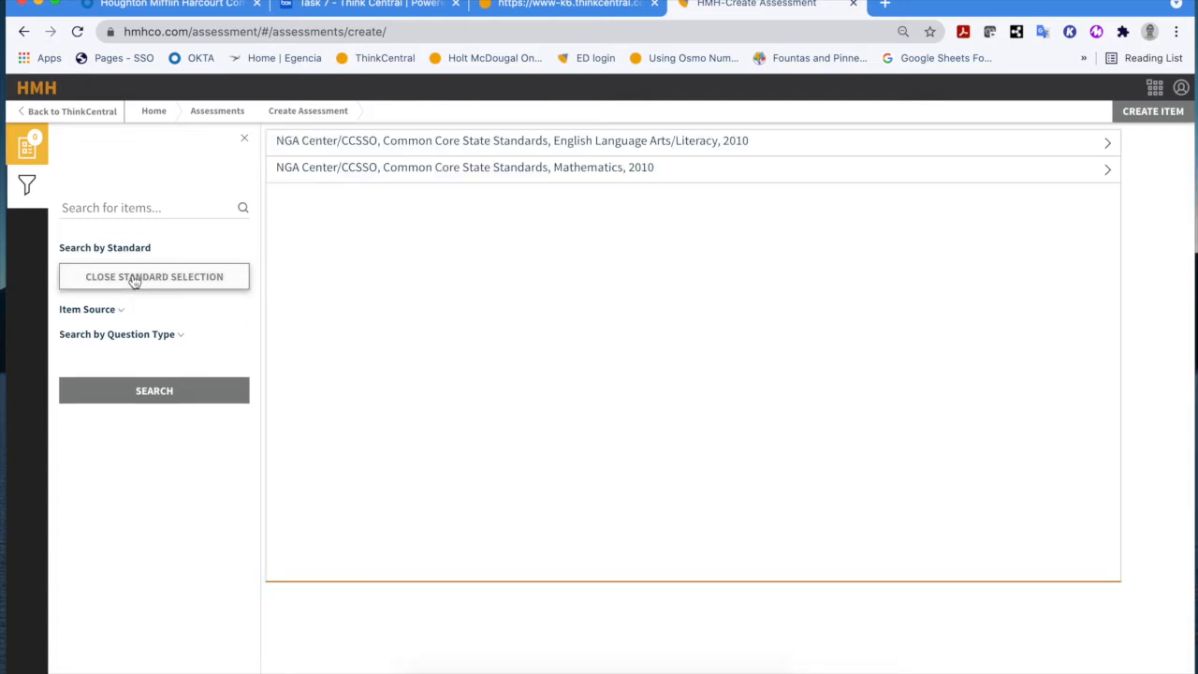
pyautogui.click(437, 142)
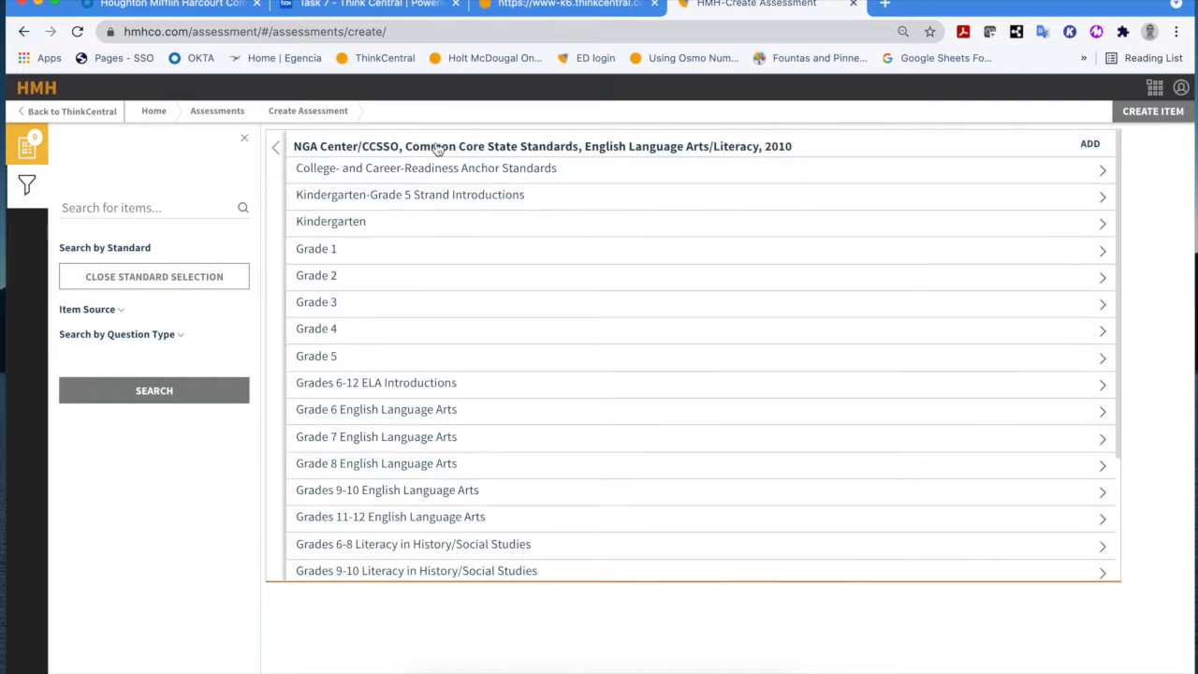
pyautogui.click(391, 306)
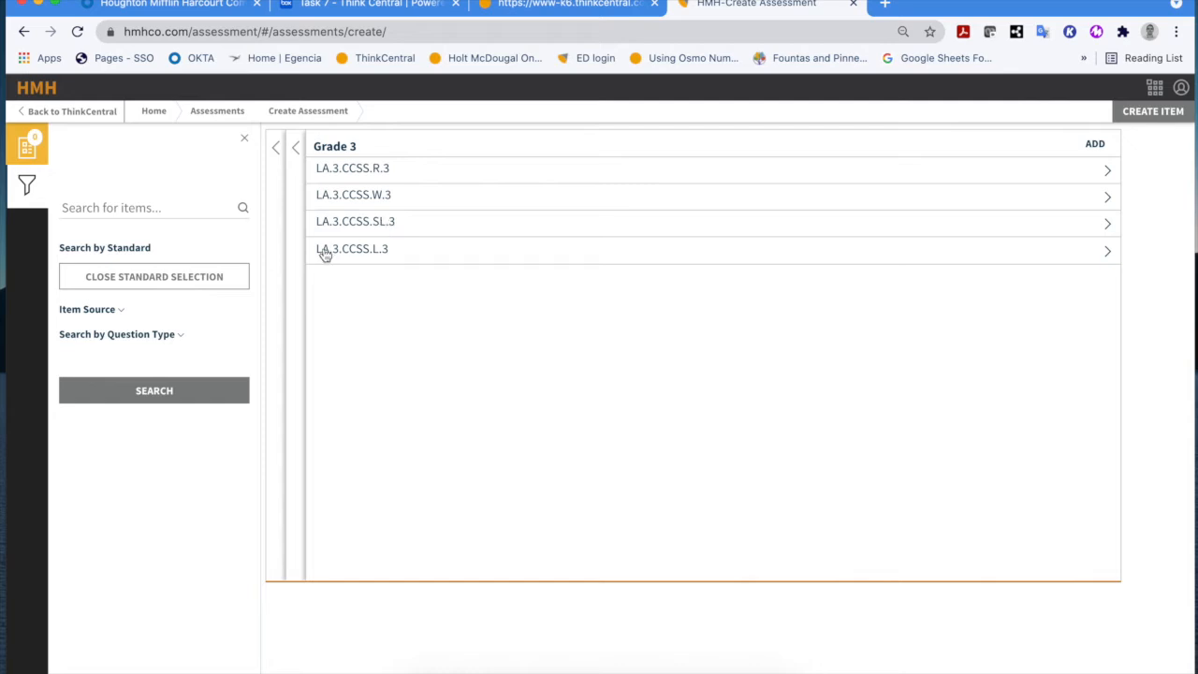
# Step: Search for items with the source set to Program Items and the program set to Natl Journeys 2017
pyautogui.click(121, 315)
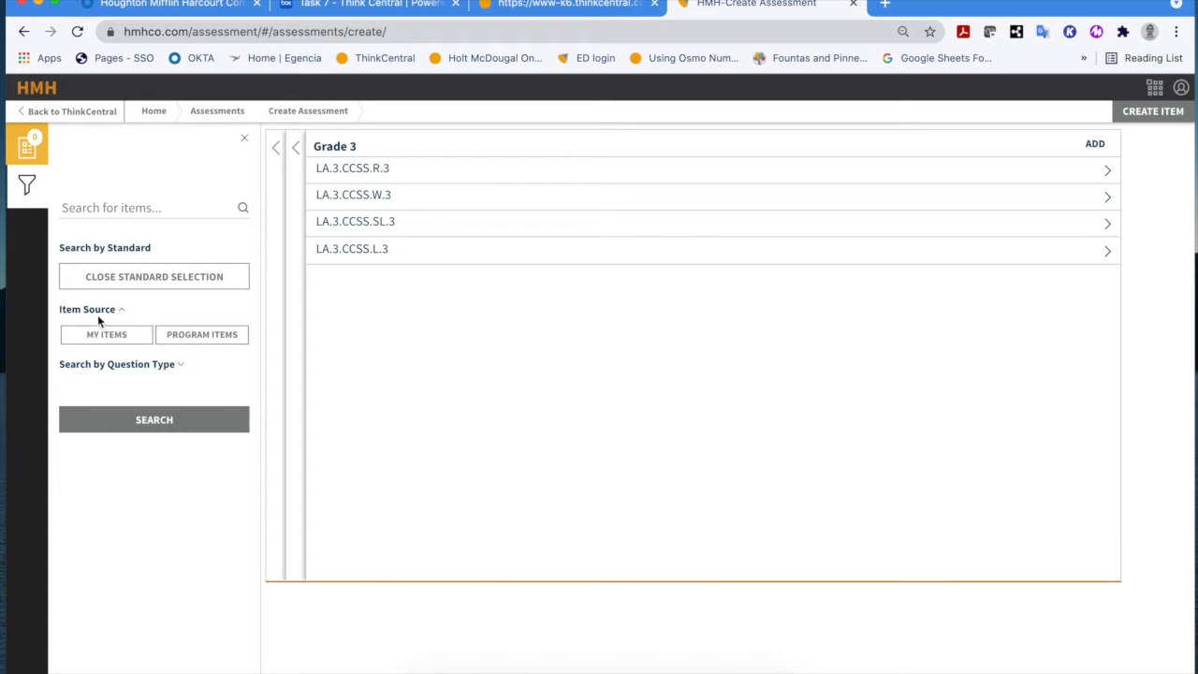
pyautogui.click(169, 339)
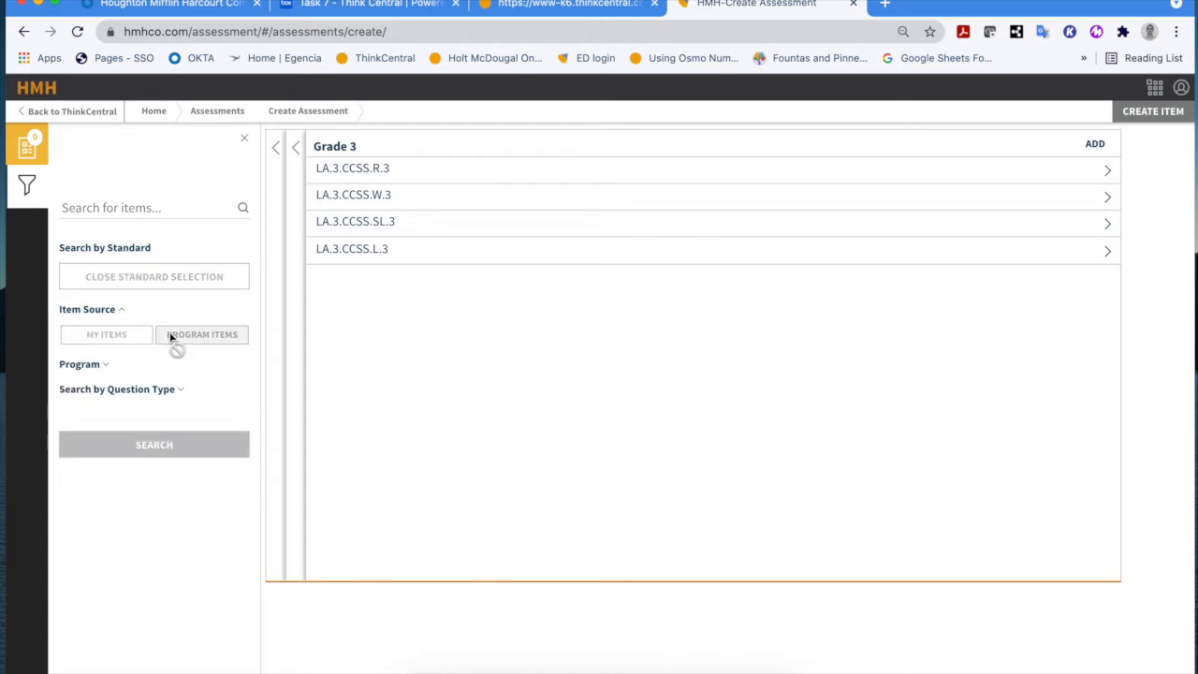
pyautogui.click(101, 367)
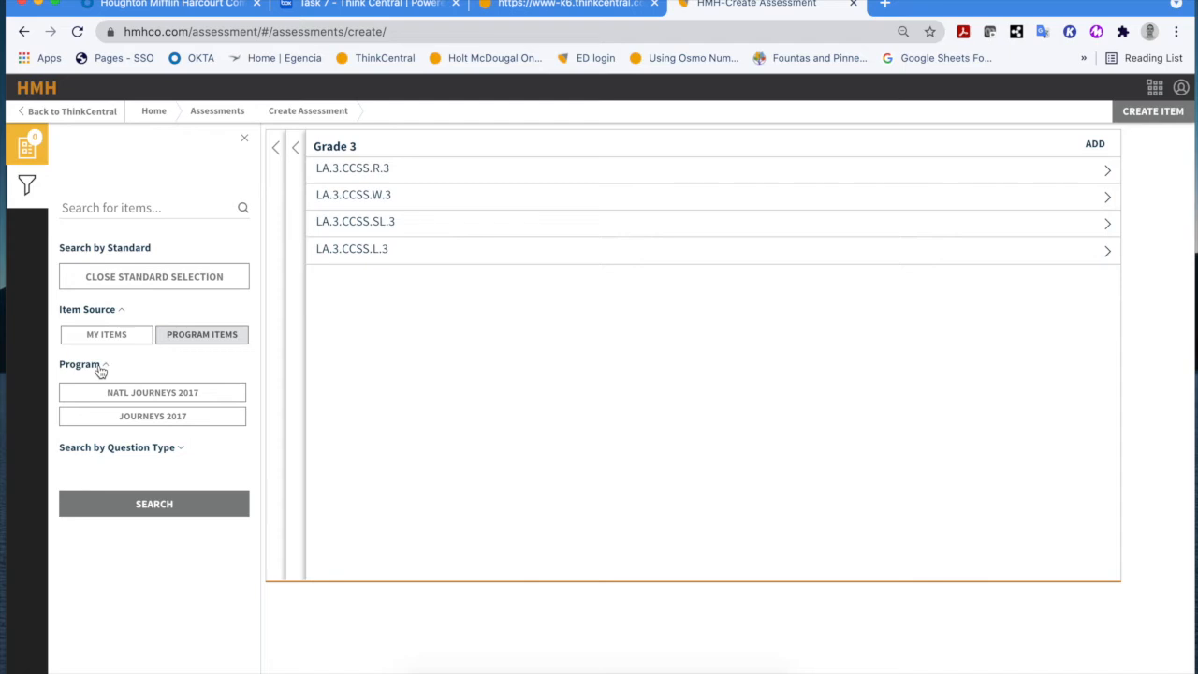
pyautogui.click(101, 394)
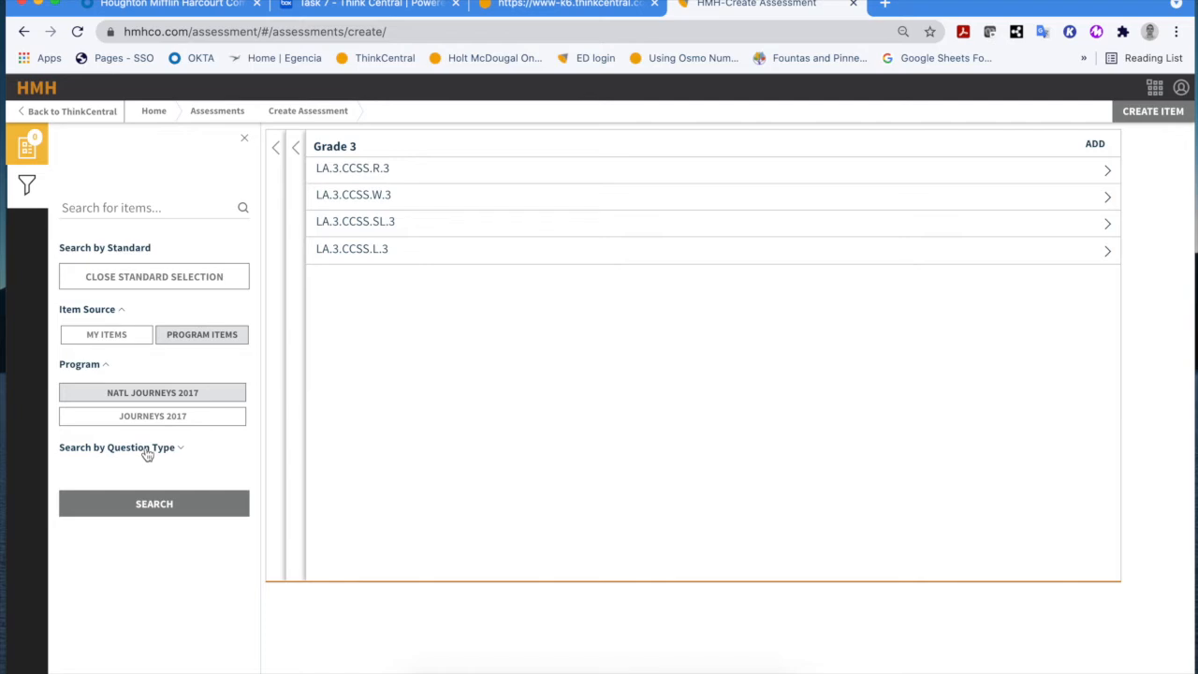
pyautogui.click(143, 503)
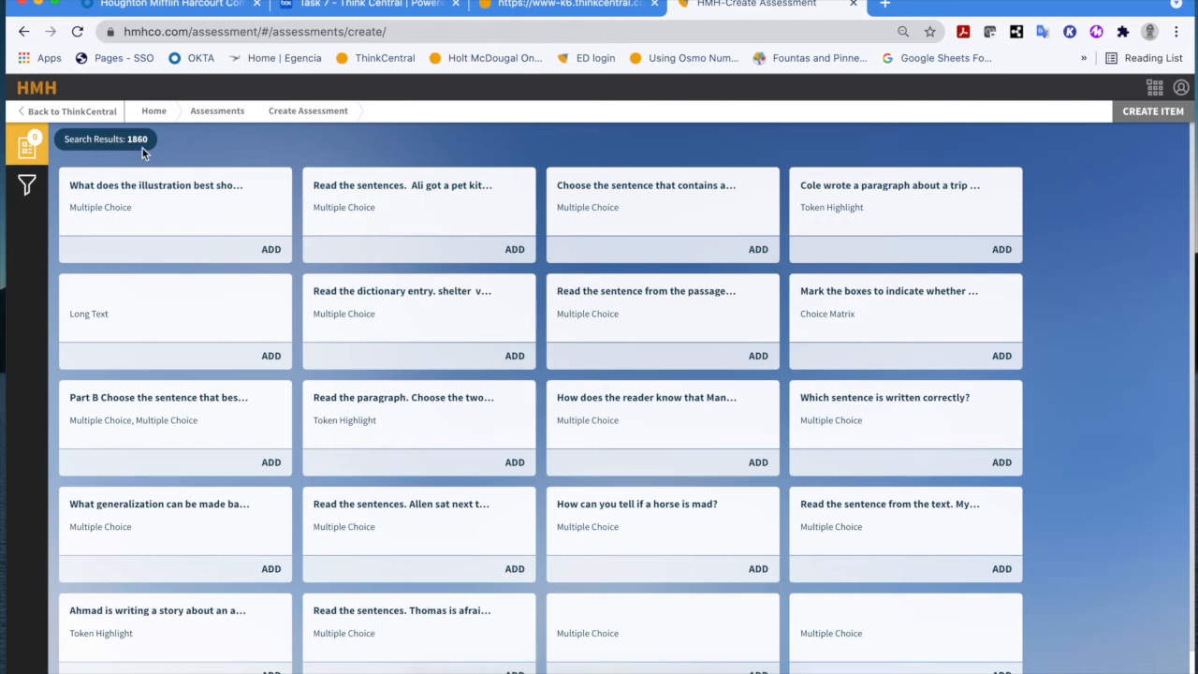
# Step: Look through the item search results to see which questions and question types are available
pyautogui.scroll(-1, 293, 431)
pyautogui.scroll(1, 293, 431)
pyautogui.scroll(-1, 293, 431)
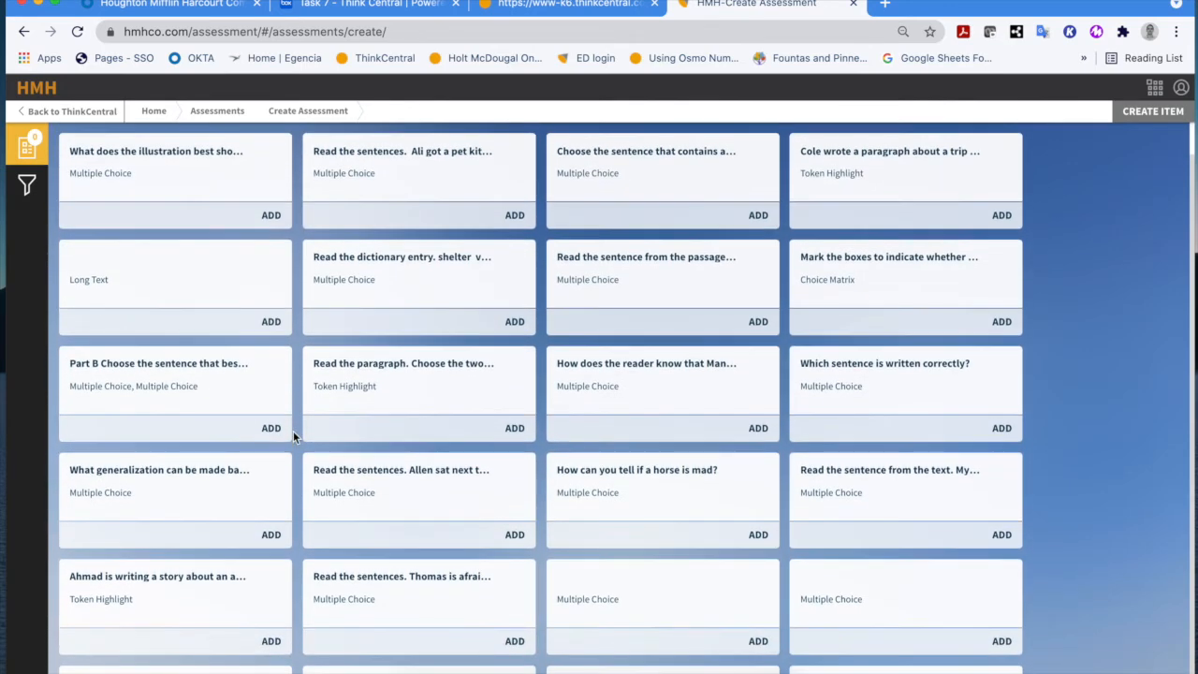
pyautogui.scroll(1, 424, 529)
pyautogui.scroll(-1, 424, 529)
pyautogui.scroll(1, 1191, 166)
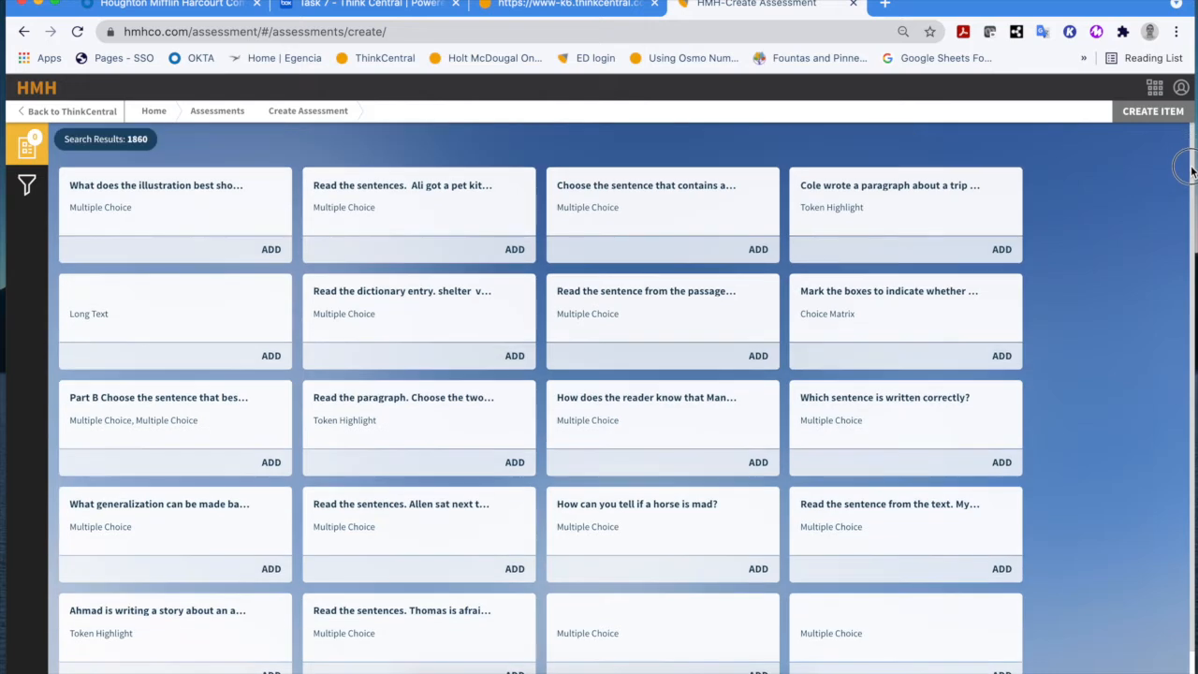
pyautogui.scroll(-1, 1193, 224)
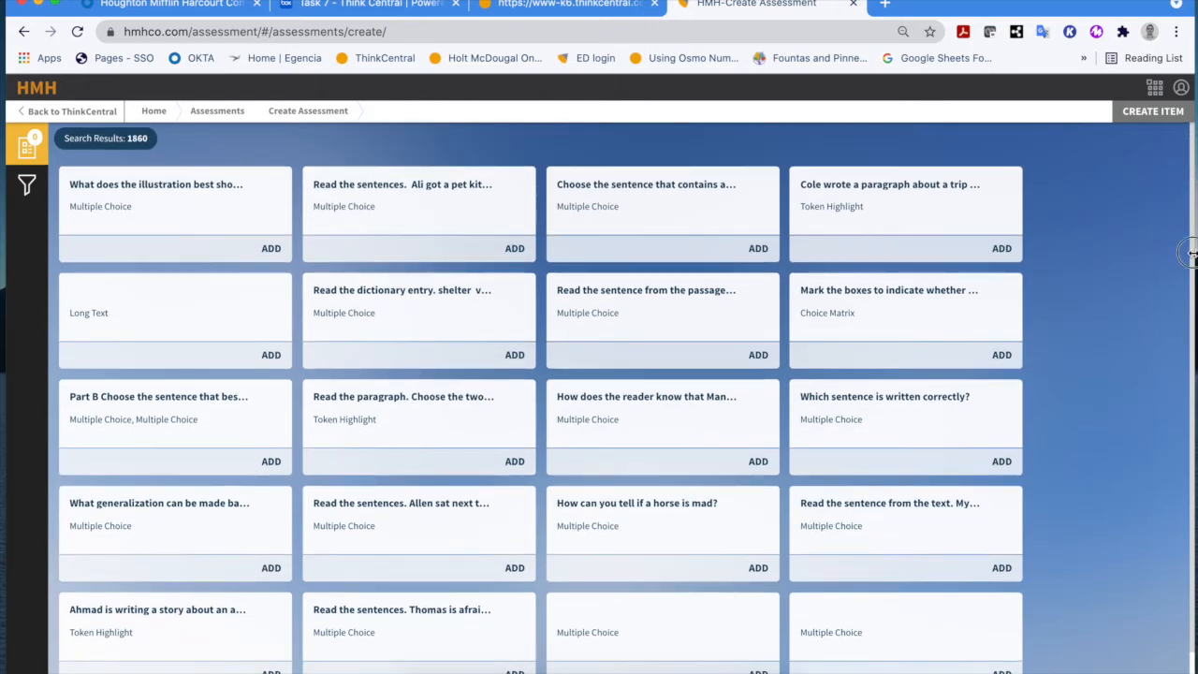
pyautogui.scroll(-1, 1172, 412)
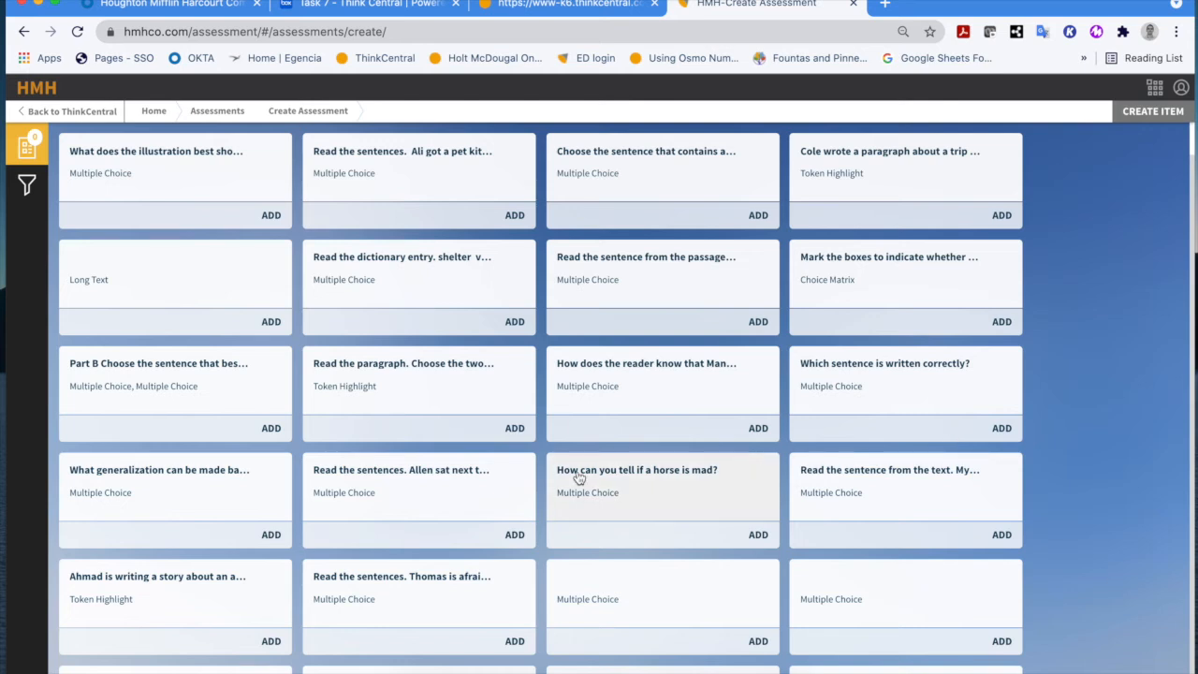
pyautogui.scroll(1, 420, 309)
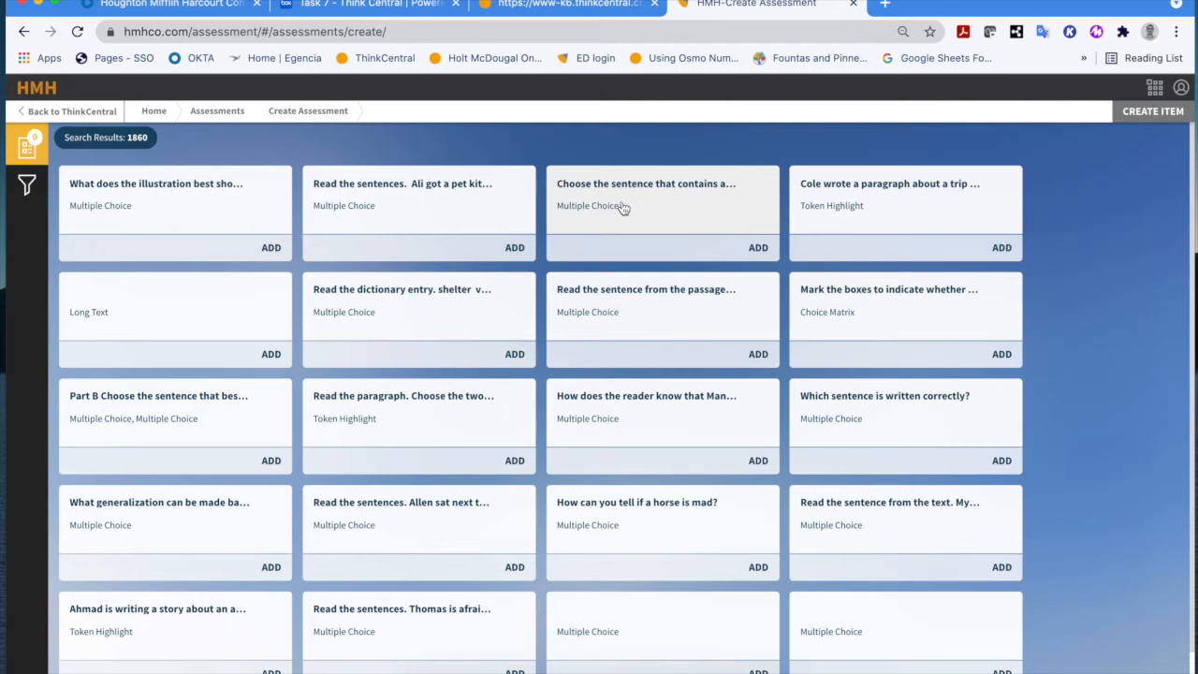
# Step: Preview the "Read the dictionary entry. shelter" item with its passage, view the following item, and close the preview
pyautogui.click(376, 292)
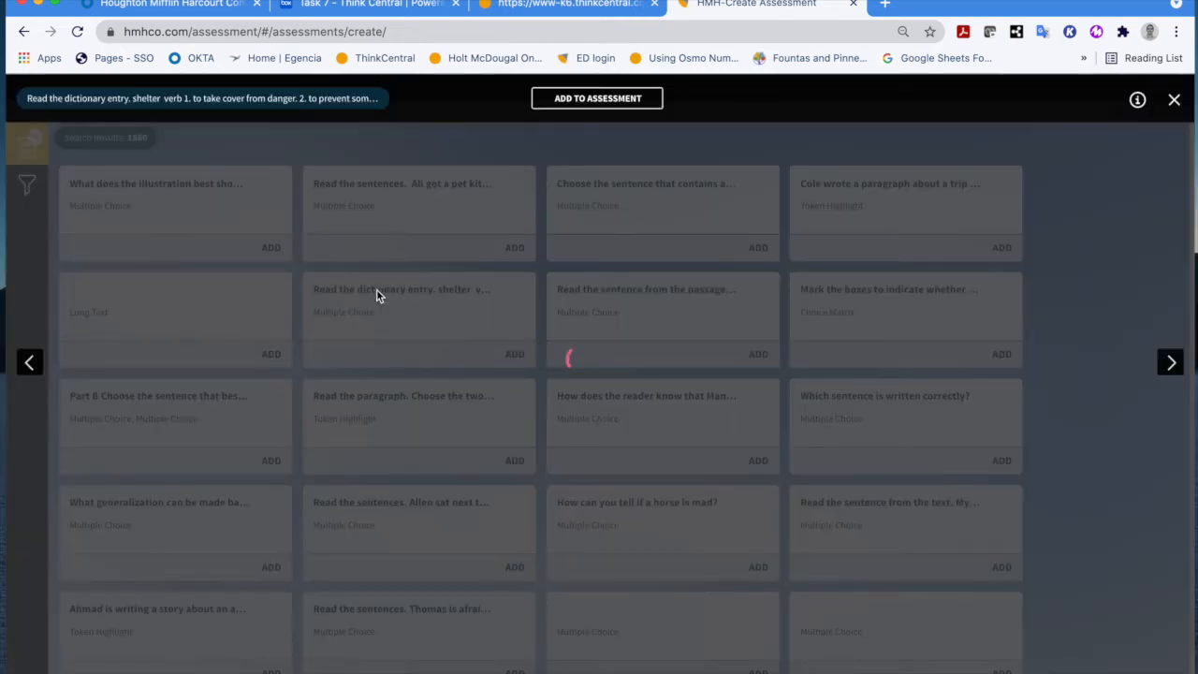
pyautogui.scroll(-5, 376, 289)
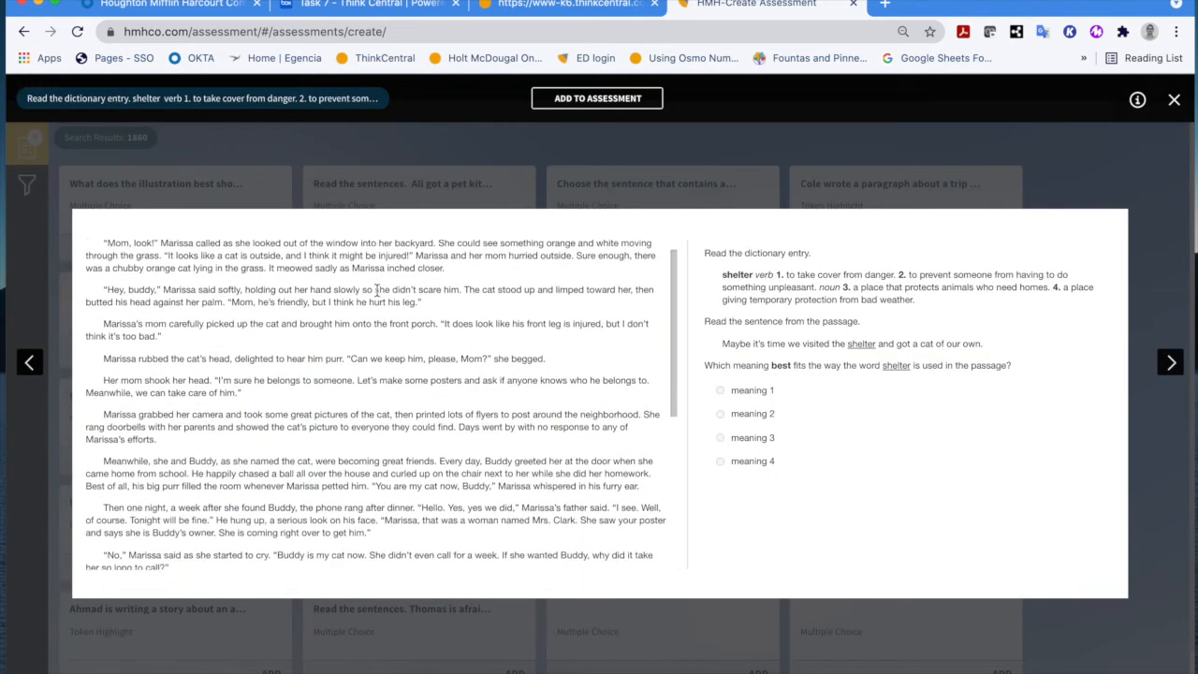
pyautogui.scroll(-1, 377, 294)
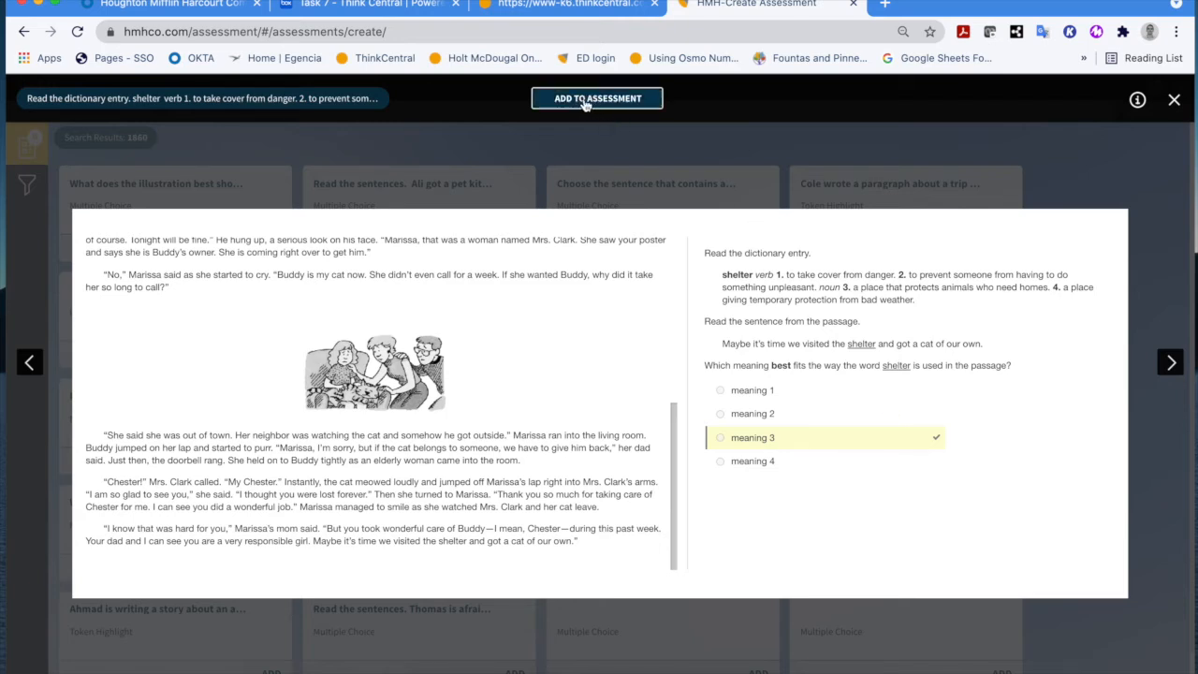
pyautogui.click(1170, 364)
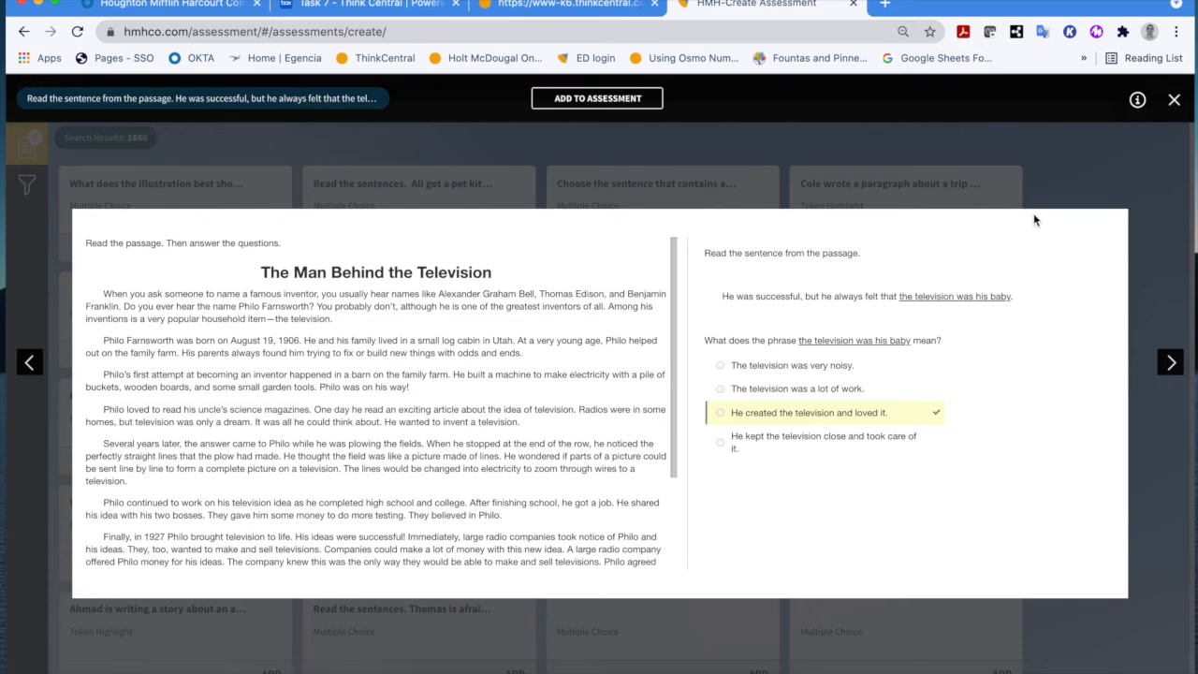
pyautogui.click(1176, 101)
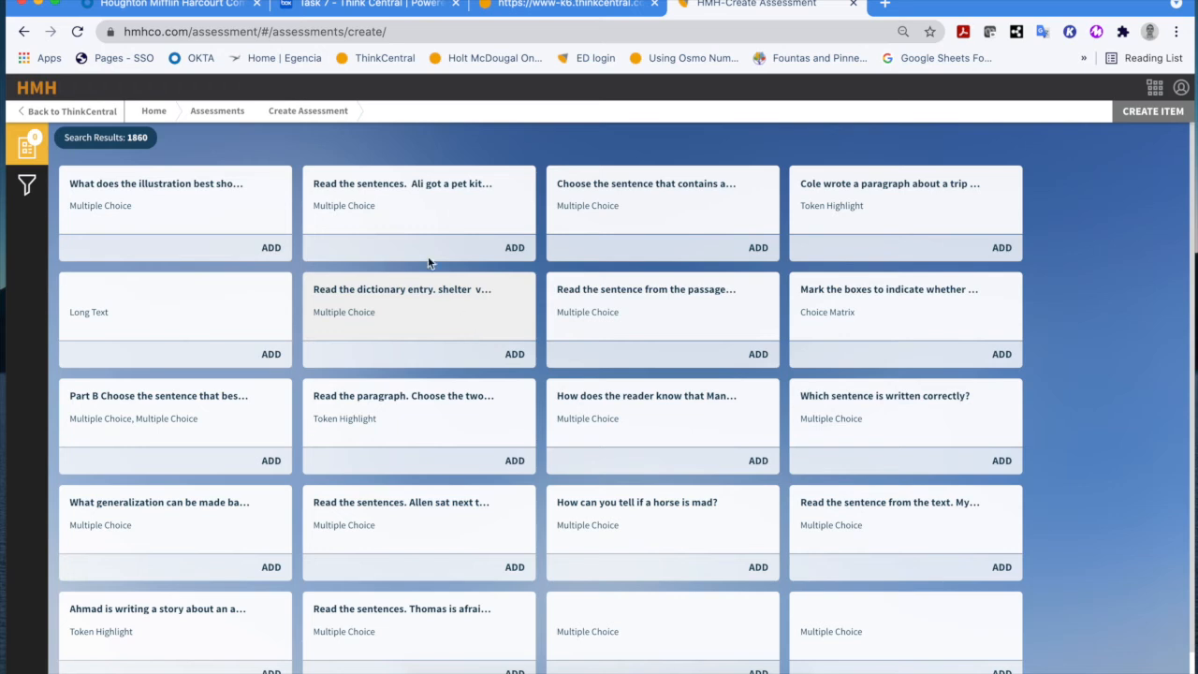
# Step: Preview the "Read the sentences. Ali got a pet kitten" multiple-choice item and add it to the assessment
pyautogui.click(415, 185)
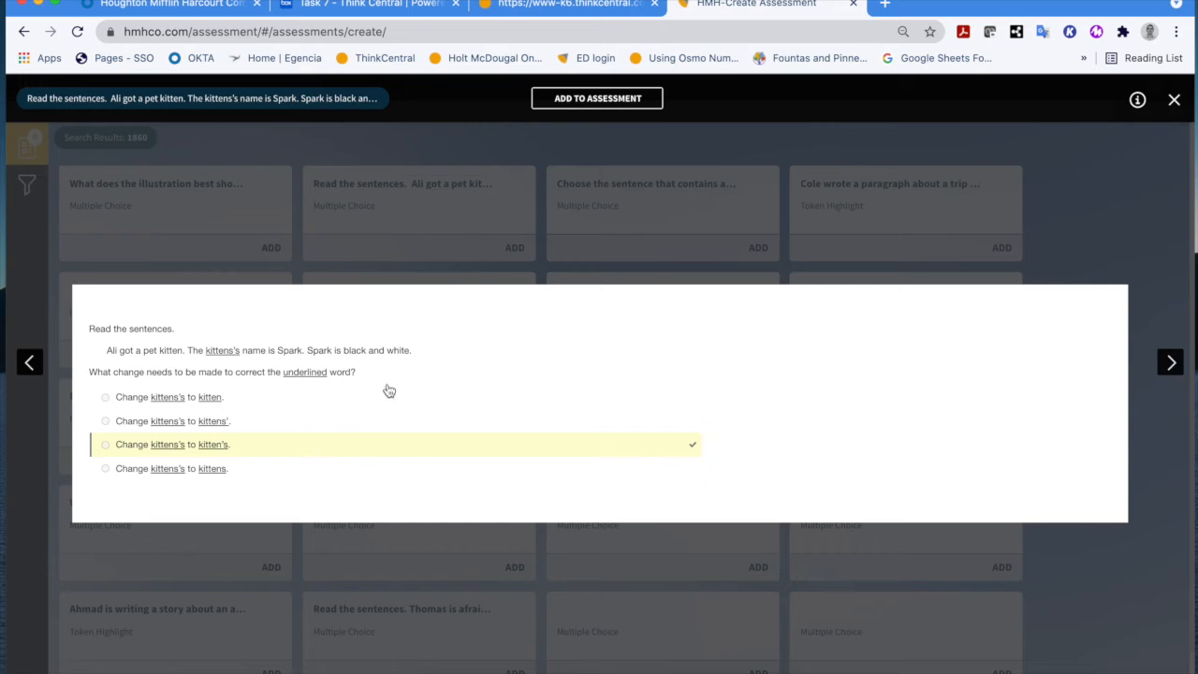
pyautogui.click(565, 100)
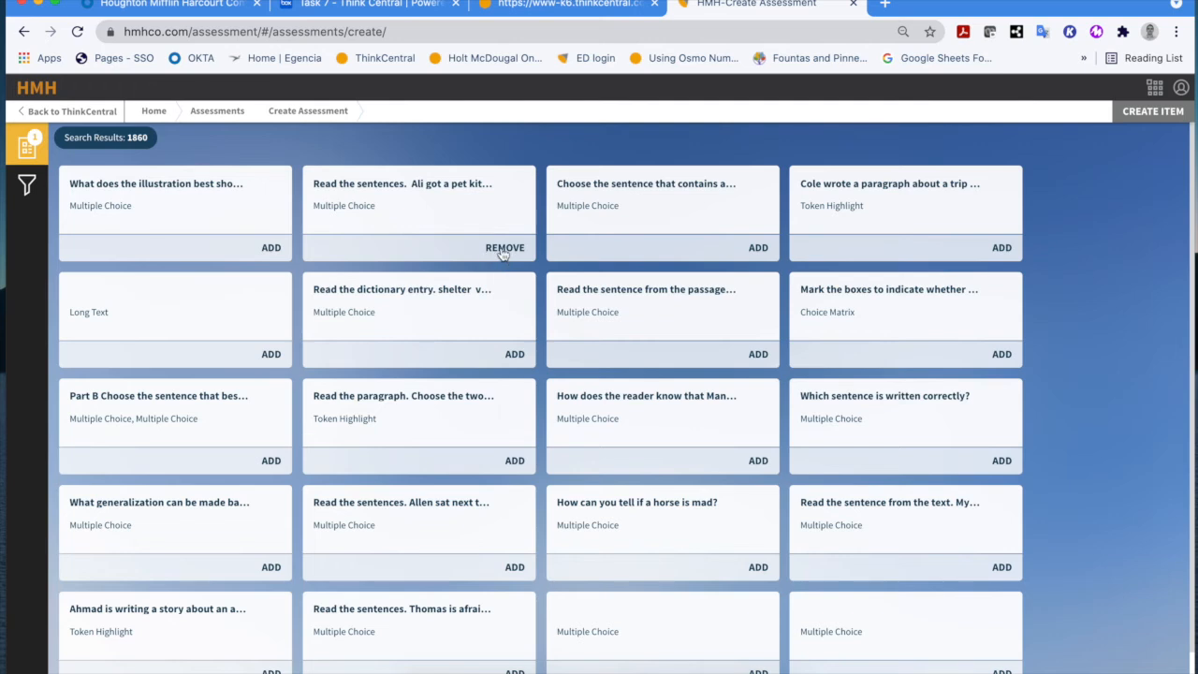
# Step: Preview the "Which sentence is written correctly?" item, then review "What generalization can be made based on the text?" with its passage and add it to the assessment
pyautogui.click(919, 410)
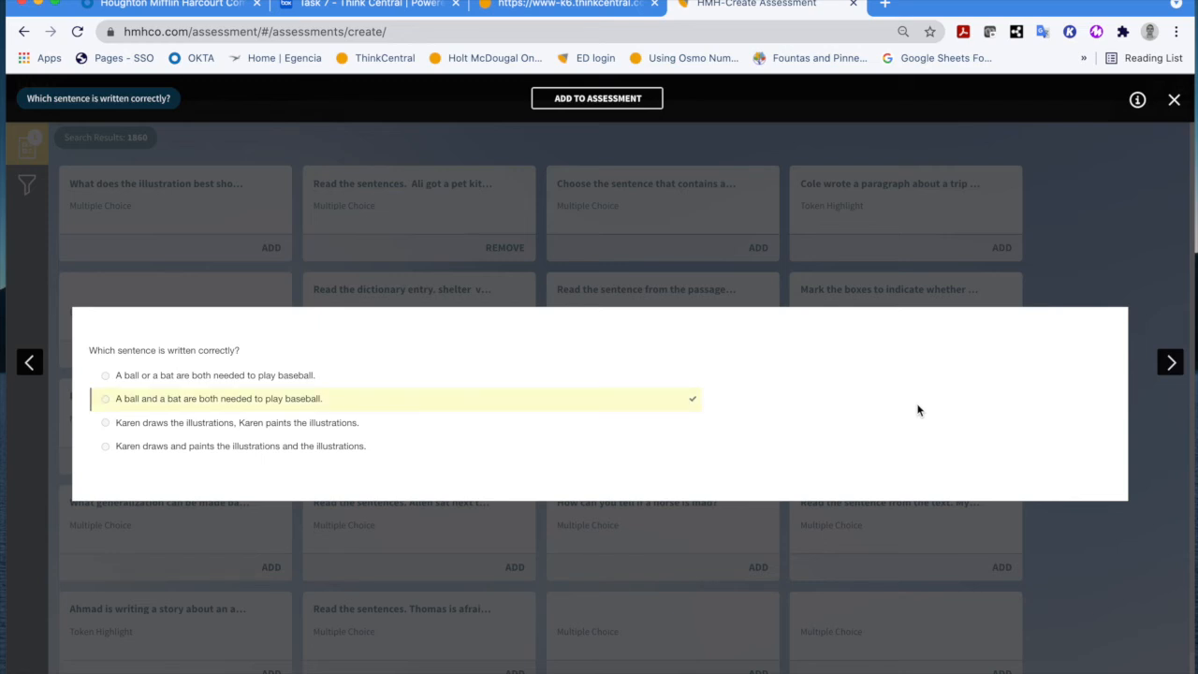
pyautogui.click(1172, 364)
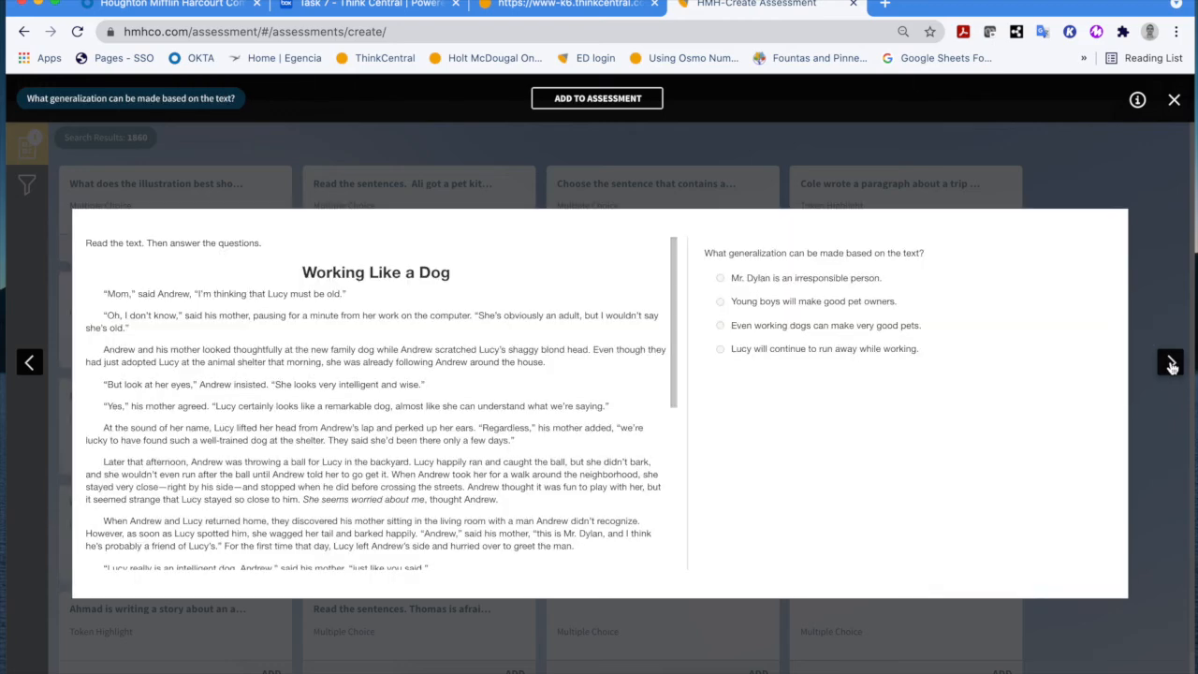
pyautogui.scroll(-5, 594, 407)
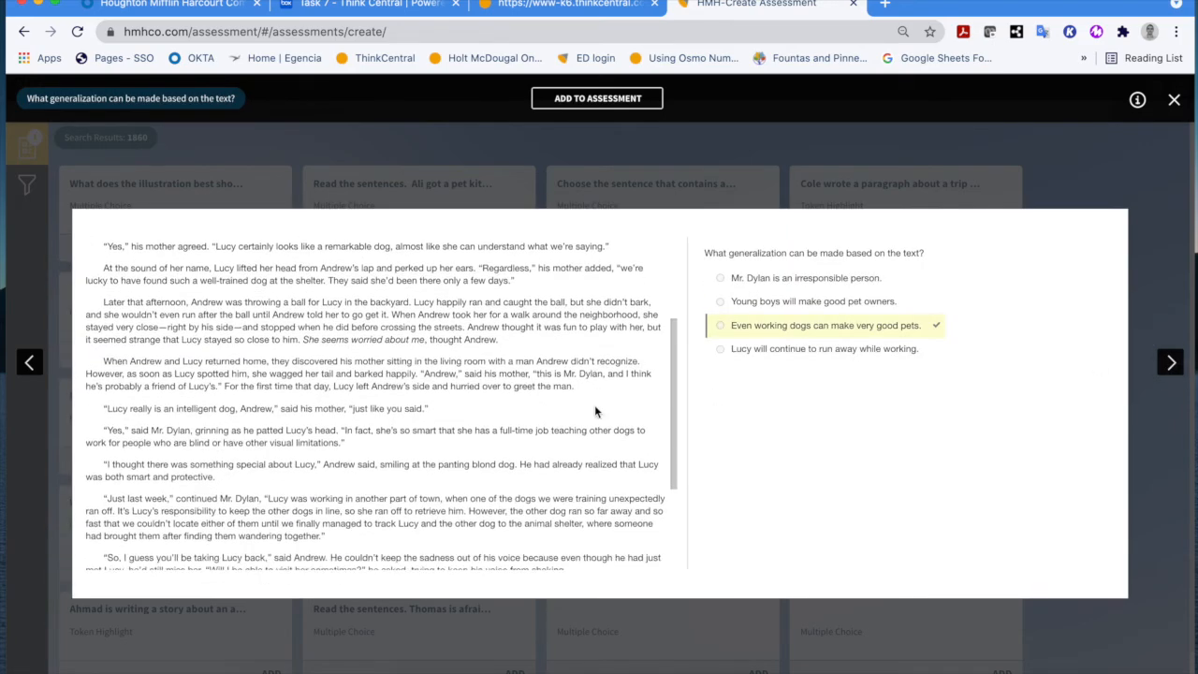
pyautogui.scroll(3, 595, 404)
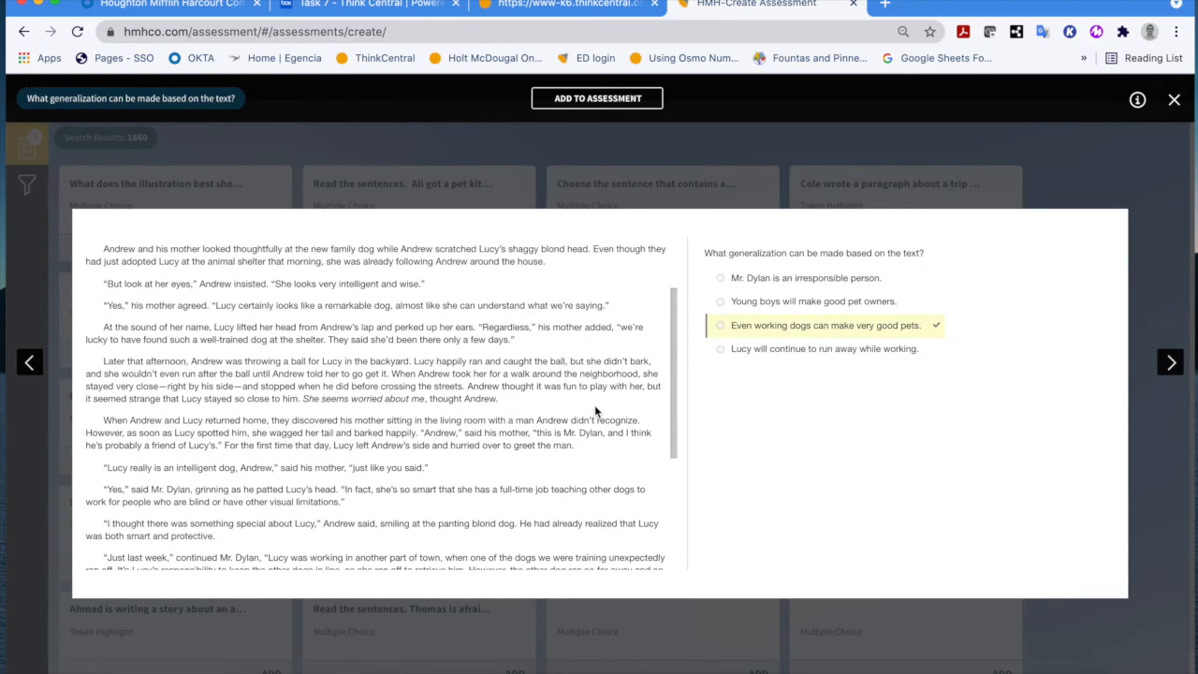
pyautogui.click(594, 99)
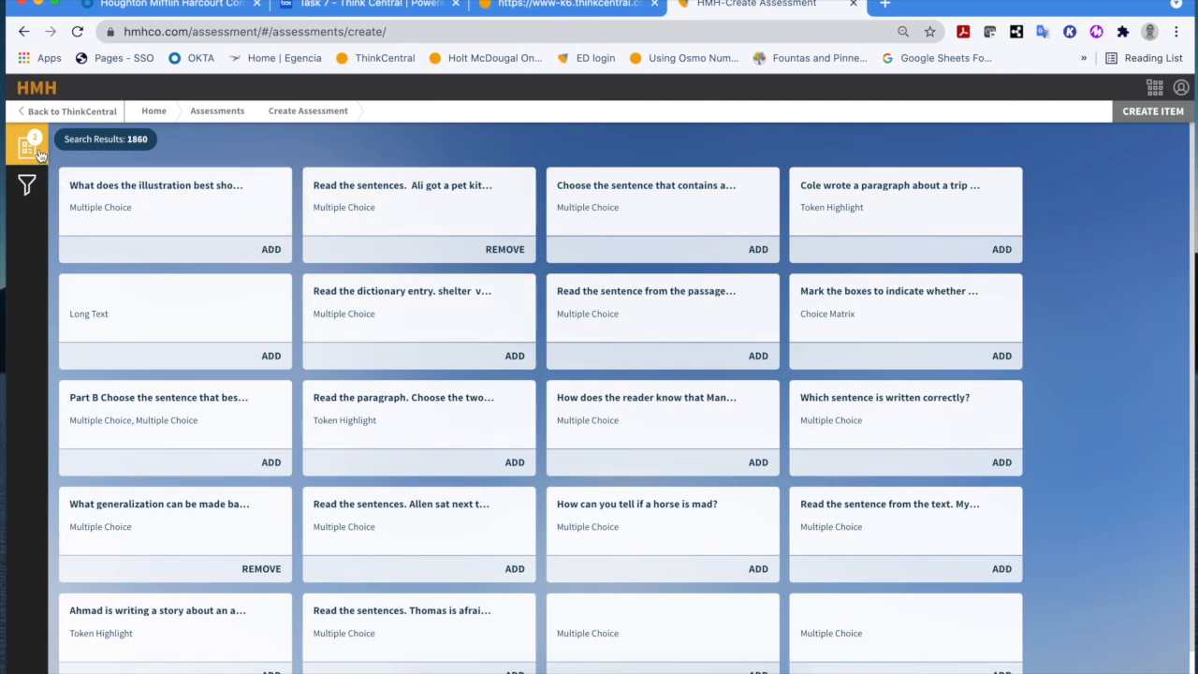
# Step: Add the multiple-choice item "Choose the sentence that contains an error in spel..." and return to the assessment's details and item list
pyautogui.click(757, 251)
pyautogui.click(31, 145)
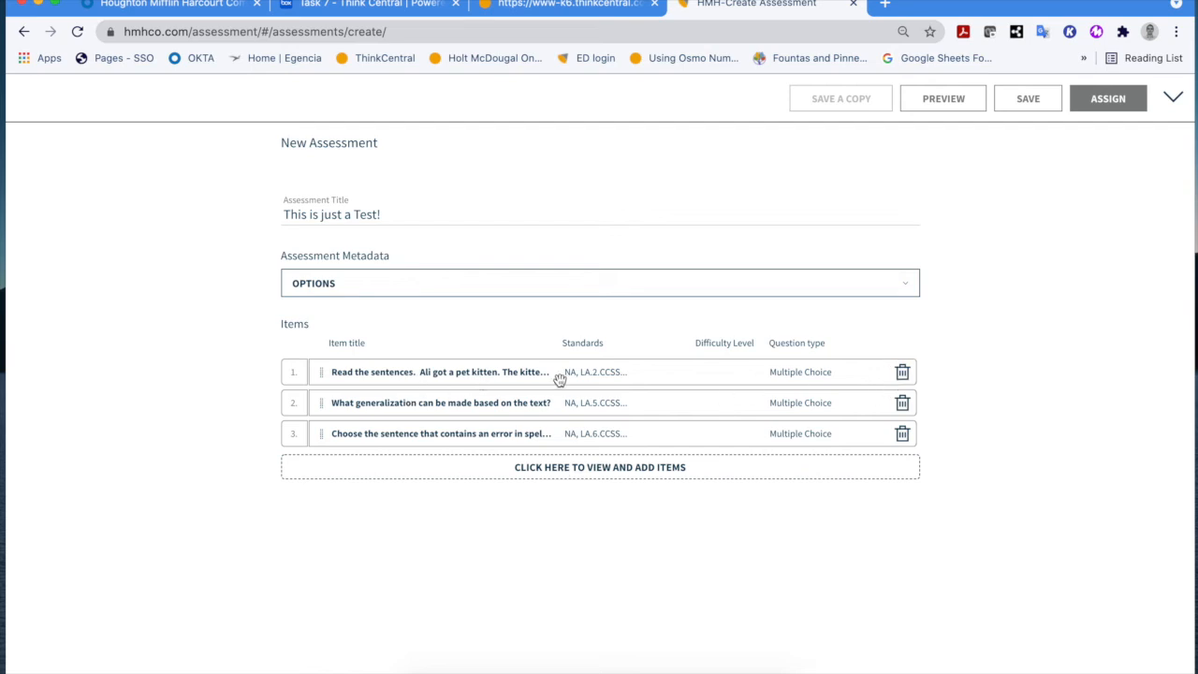
# Step: Remove the "Read the sentences. Ali got a pet kitten" item from the assessment and save the assessment
pyautogui.click(903, 379)
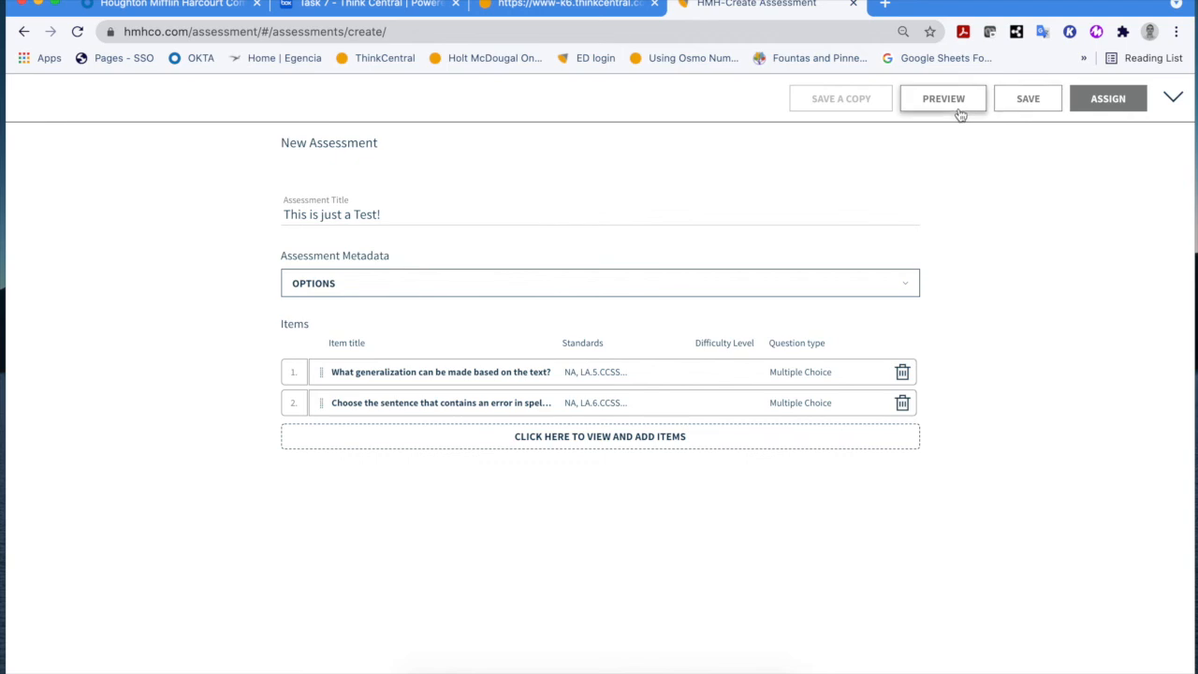
pyautogui.click(1008, 104)
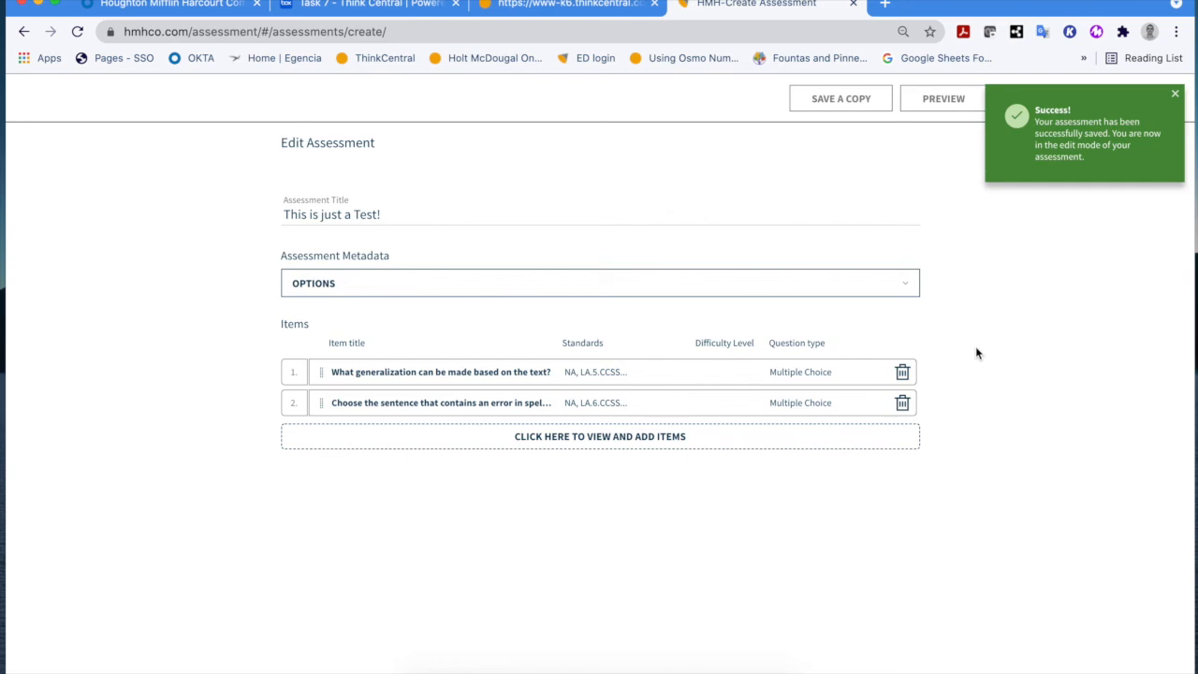
pyautogui.click(1175, 96)
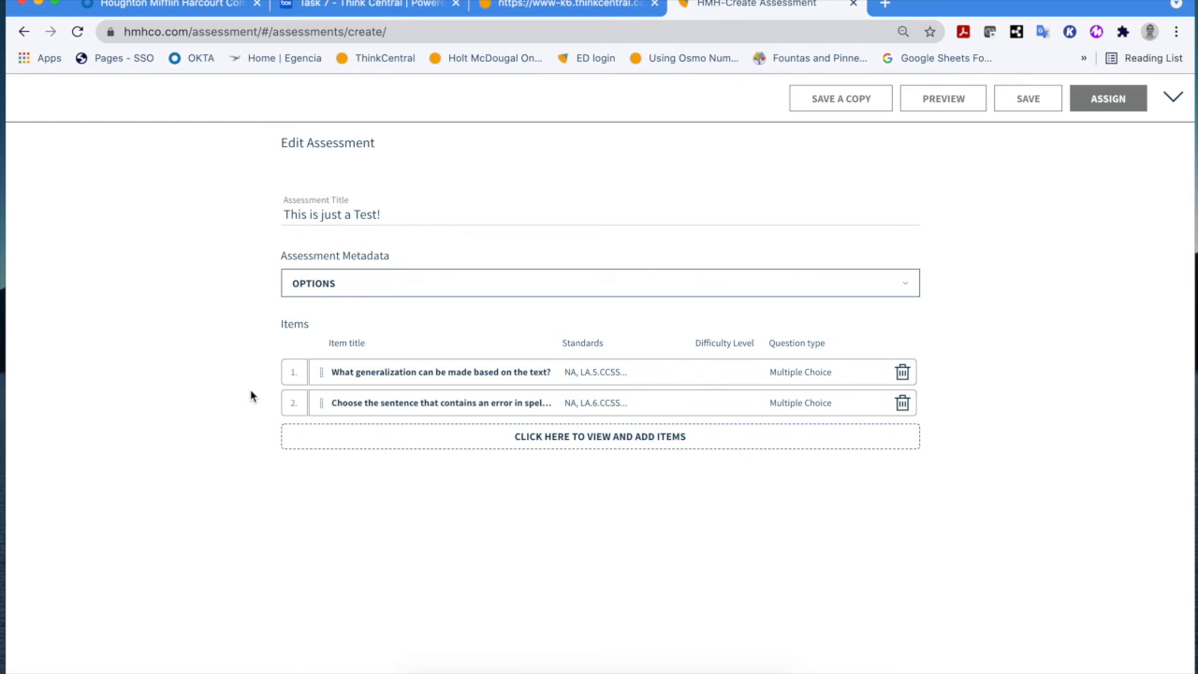
# Step: Start assigning the "This is just a Test!" assessment and look at the class choices on its assignment form
pyautogui.click(1106, 109)
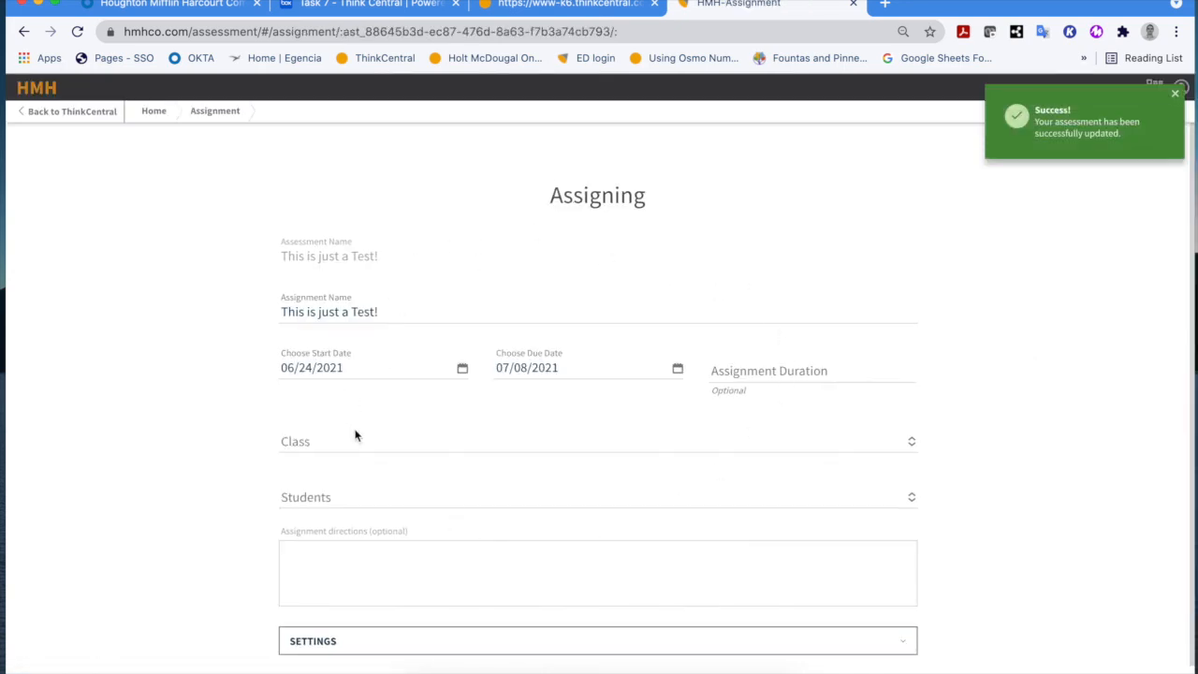
pyautogui.scroll(-1, 1002, 480)
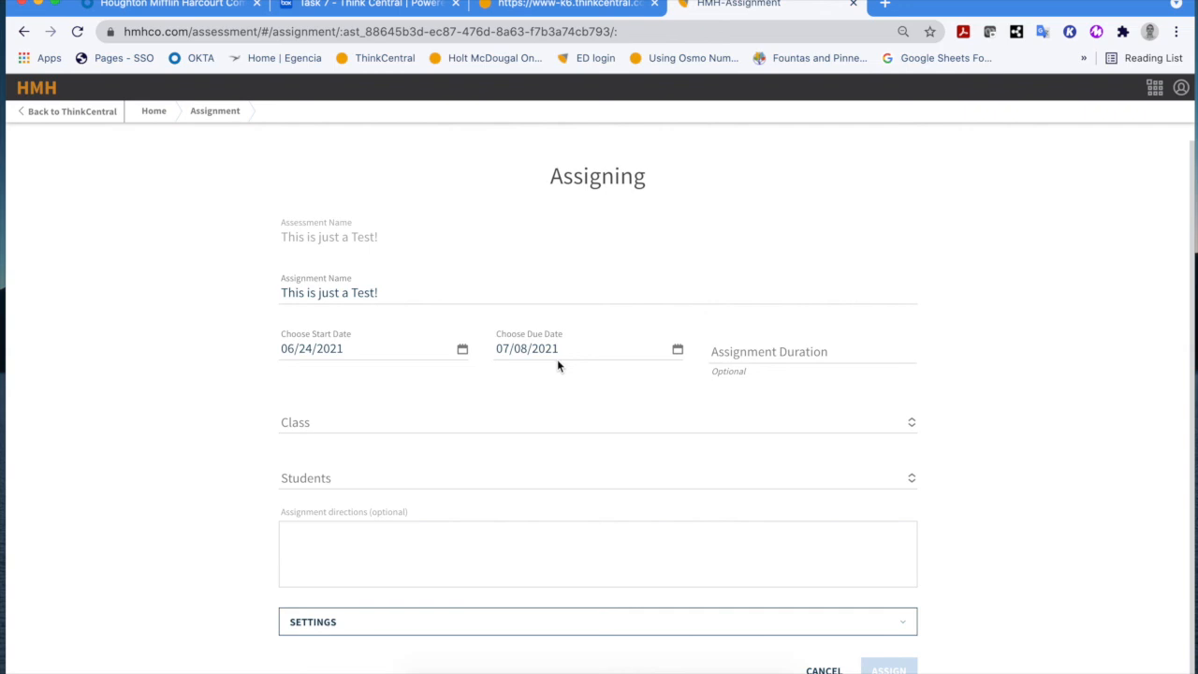
pyautogui.click(450, 422)
pyautogui.click(451, 422)
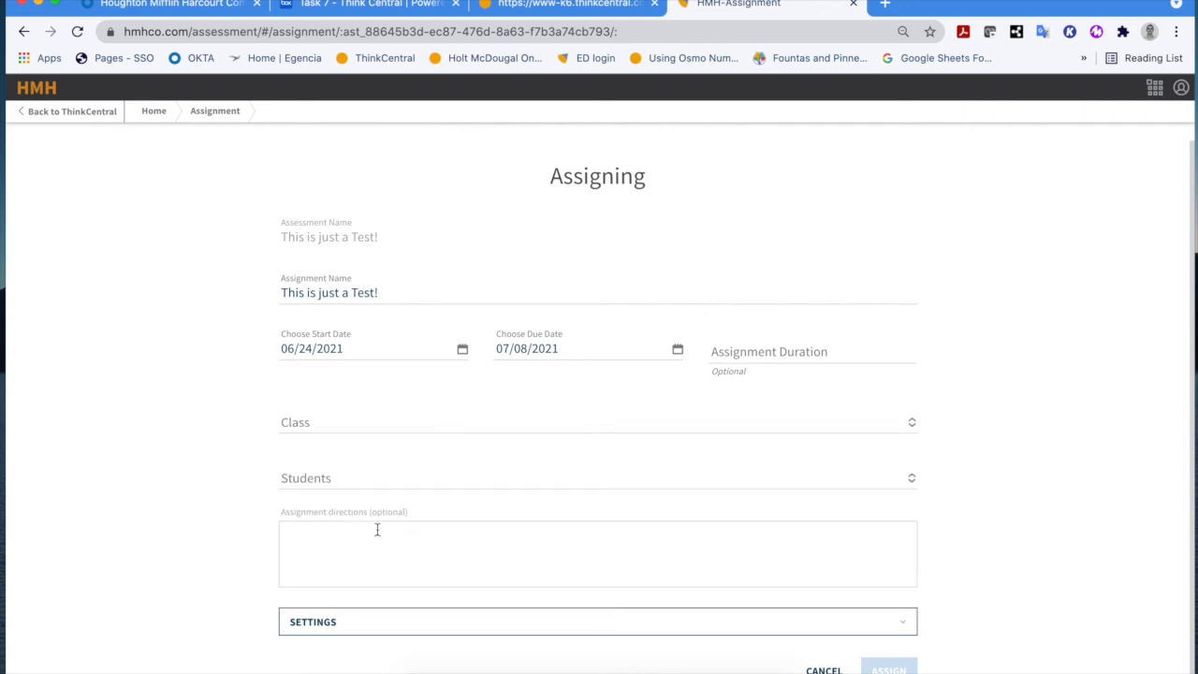